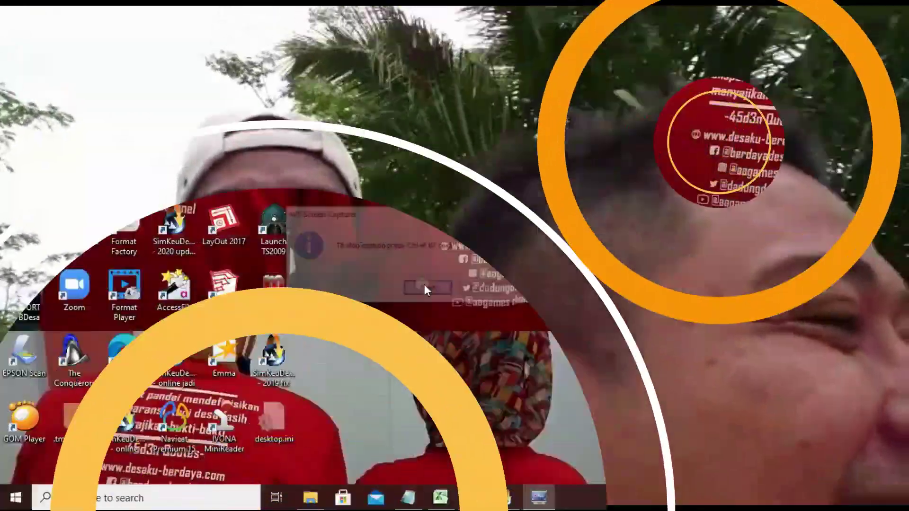
click(425, 287)
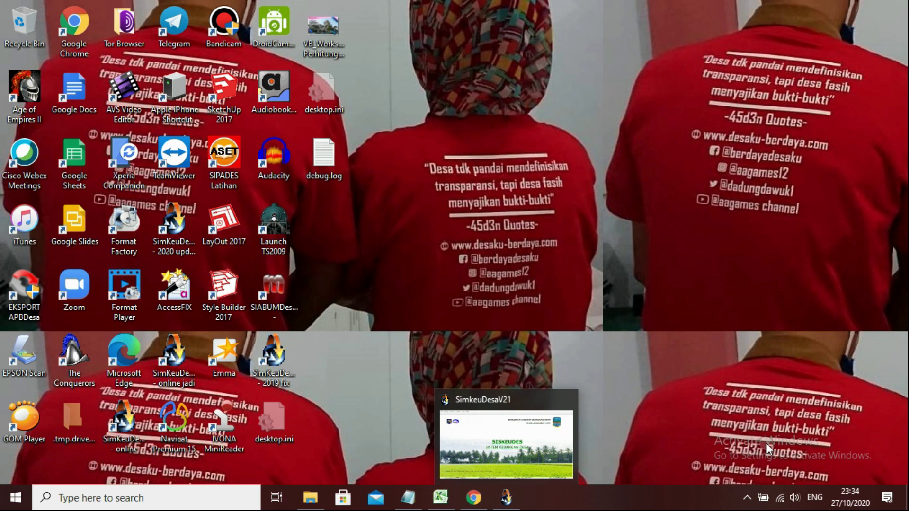
Switch to SisKeuDes and log out the current user account.
click(506, 497)
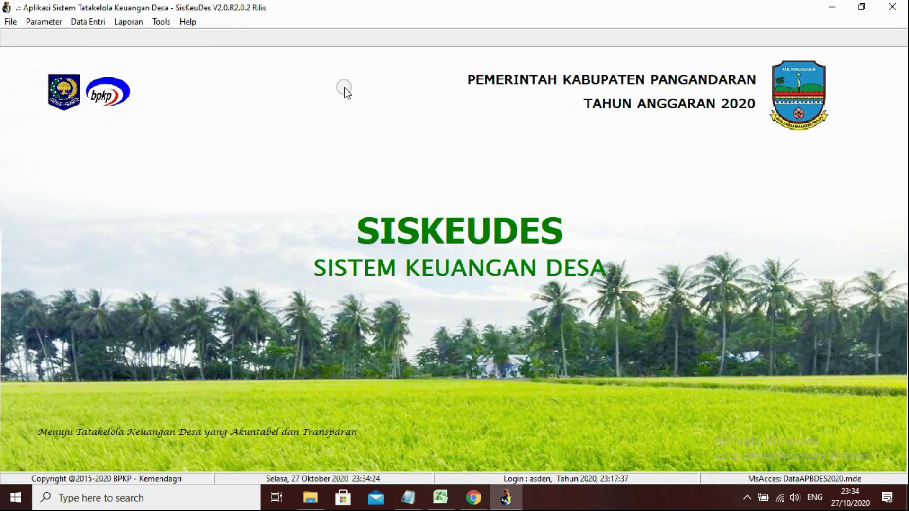
click(5, 24)
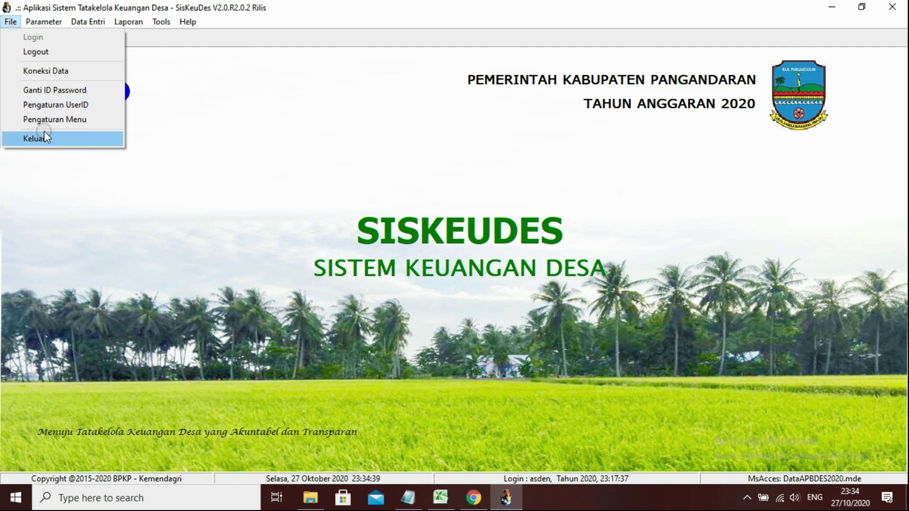
click(19, 53)
click(466, 294)
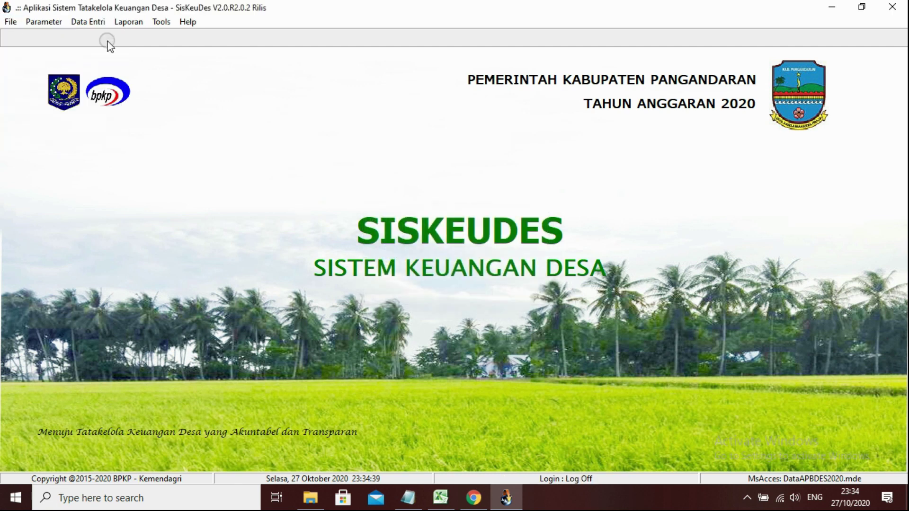
Log in for budget year 2020 by entering the village account's user ID and password.
click(10, 22)
click(20, 35)
text(04.2007*****)
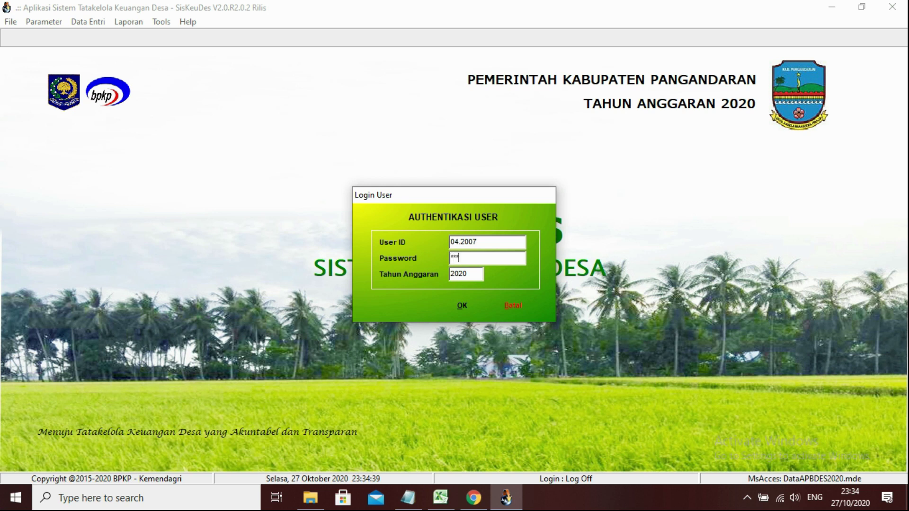
text(**)
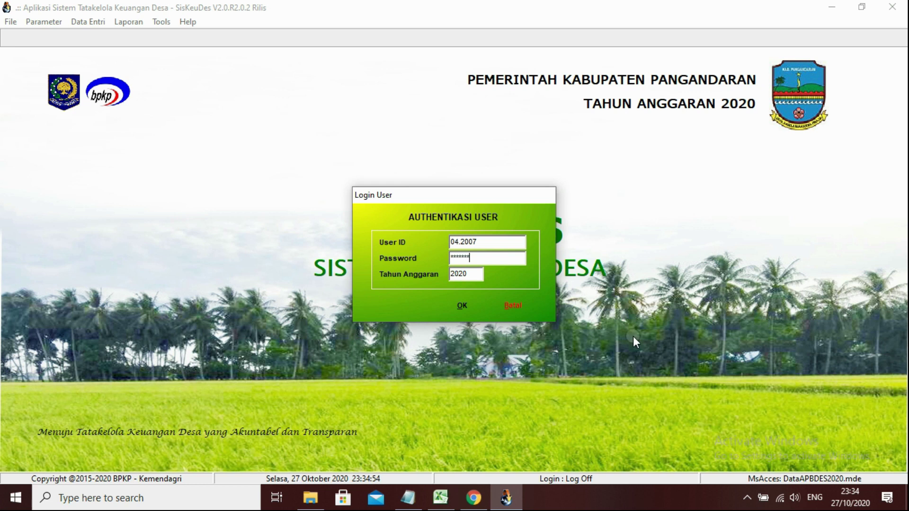
click(462, 305)
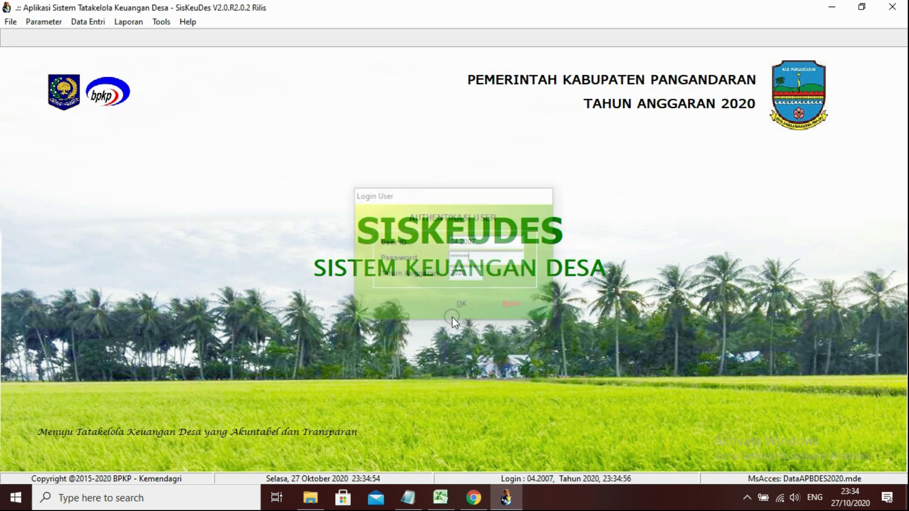
click(87, 21)
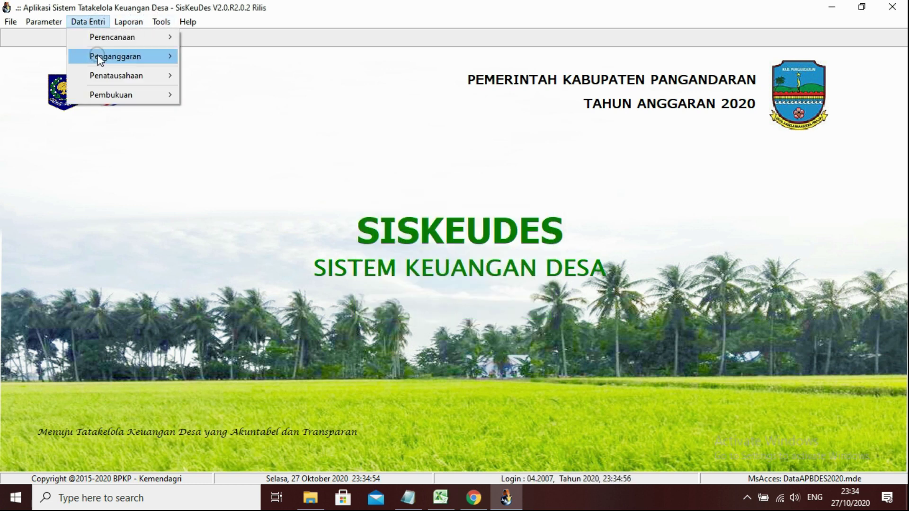
mouse_move(99, 53)
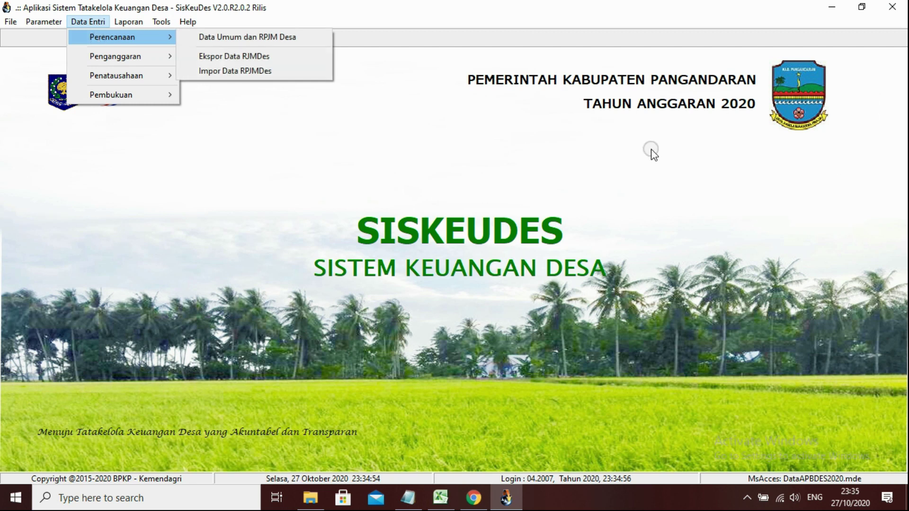
click(728, 204)
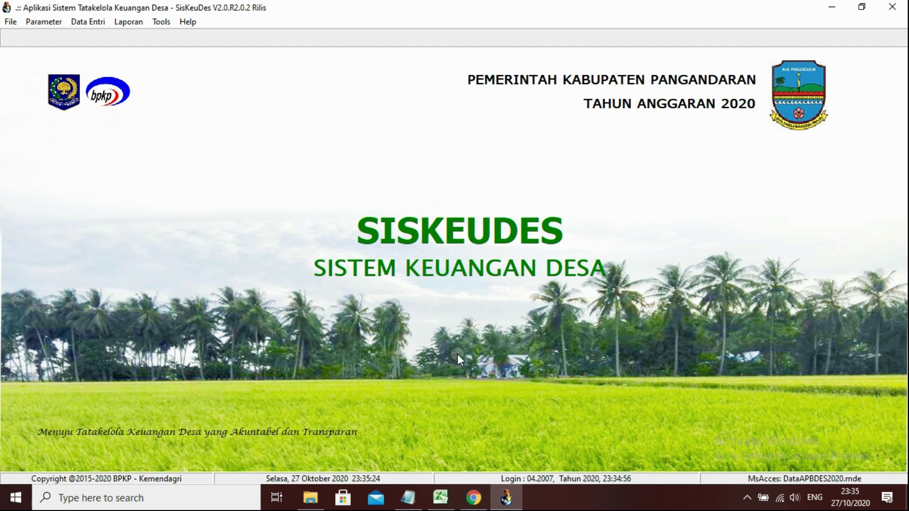
Check the Status APBDes setting in the village's Data Umum Desa form, leaving it unchanged, and exit the planning window.
click(71, 24)
mouse_move(138, 37)
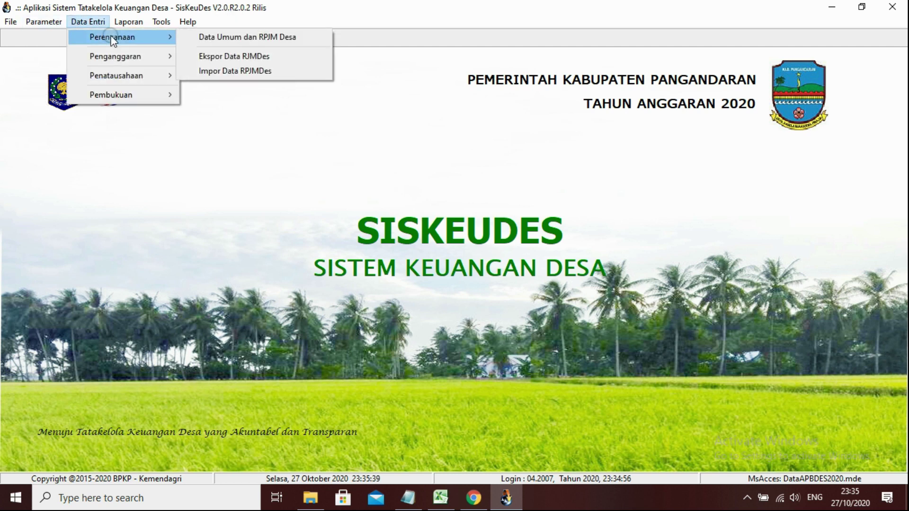
click(203, 37)
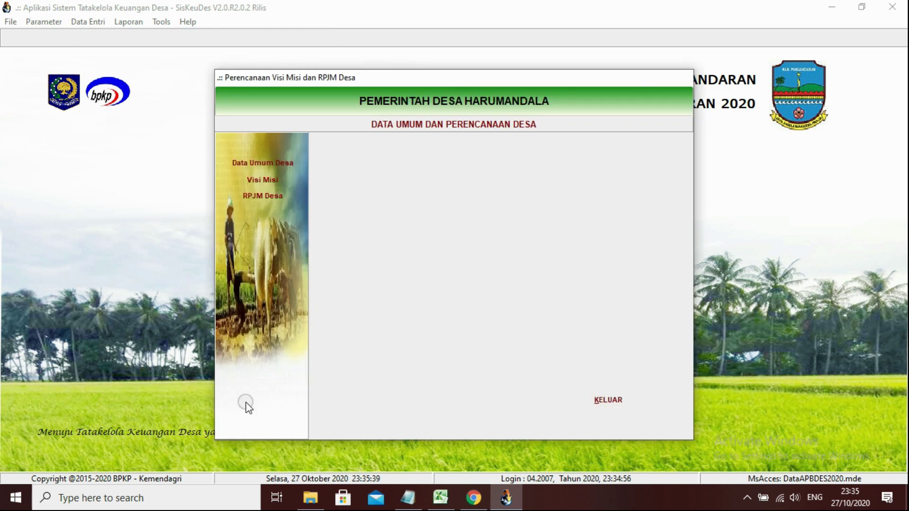
click(243, 161)
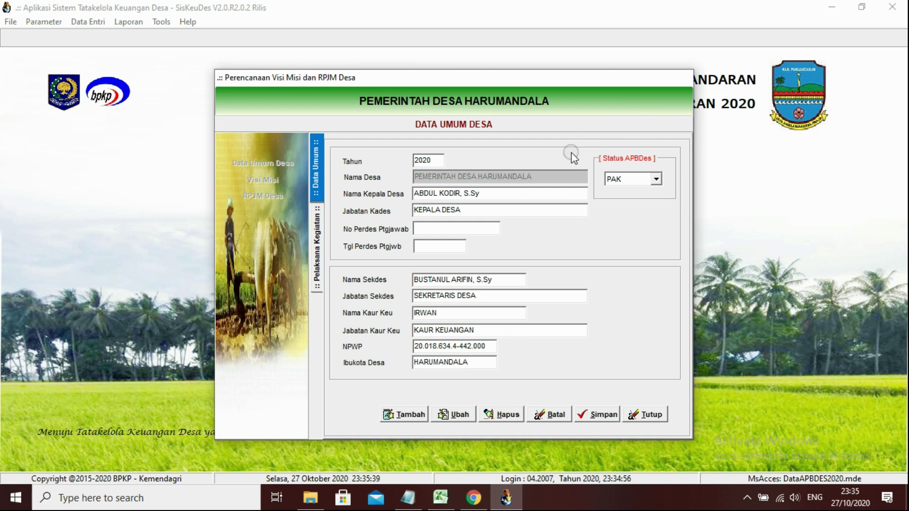
click(611, 180)
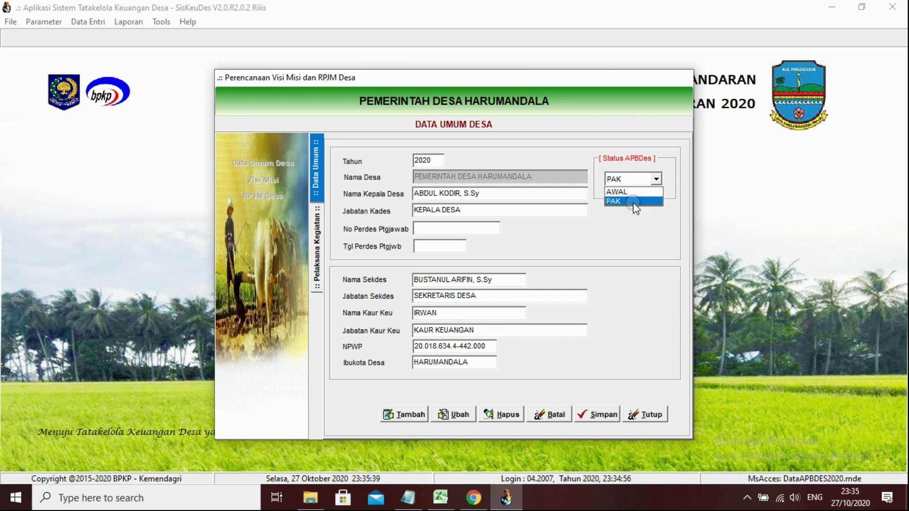
click(623, 235)
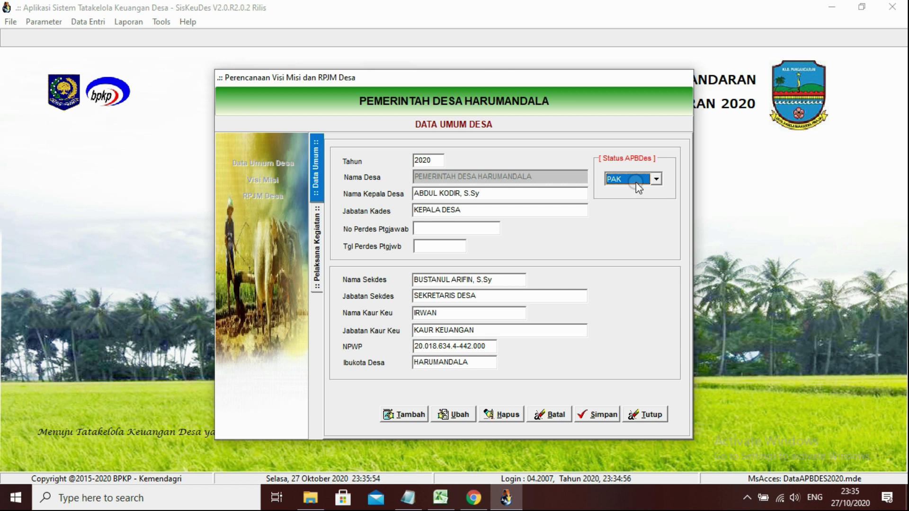
click(651, 415)
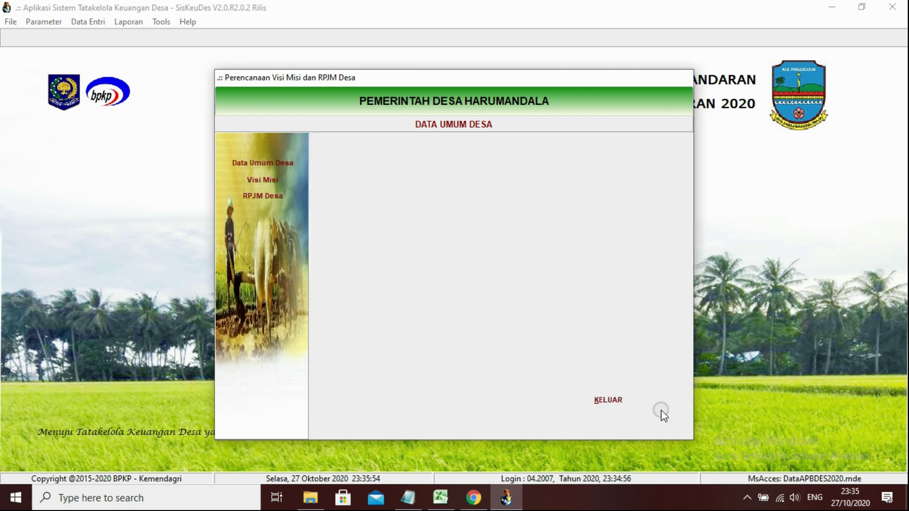
click(605, 394)
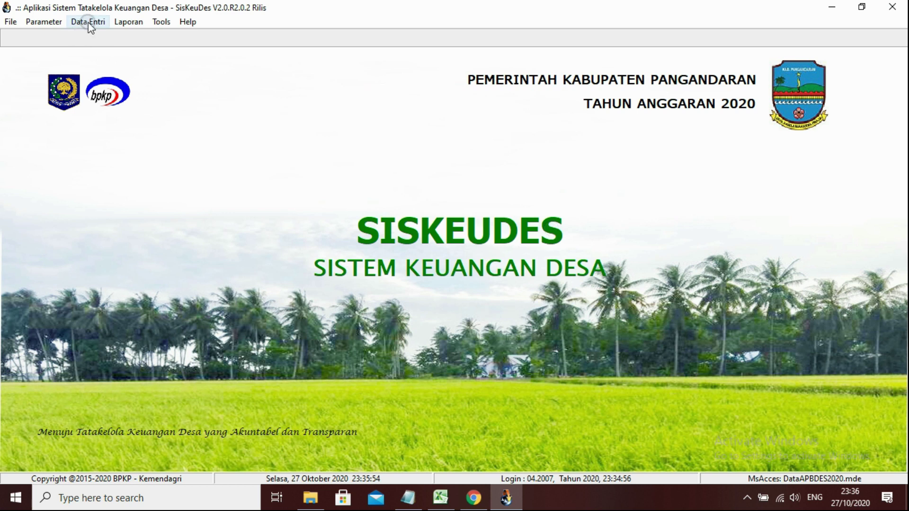
Open the Pendapatan section of the Anggaran Kas Desa cash budget plan.
click(75, 22)
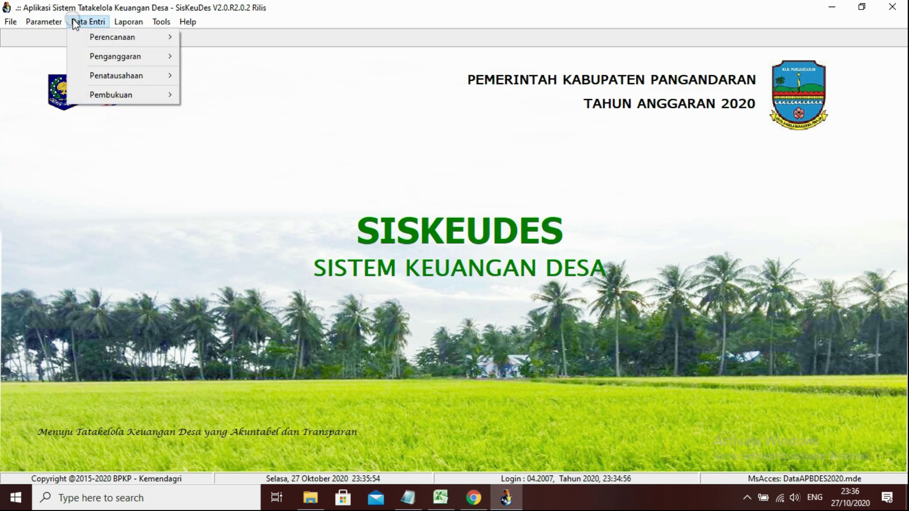
click(82, 57)
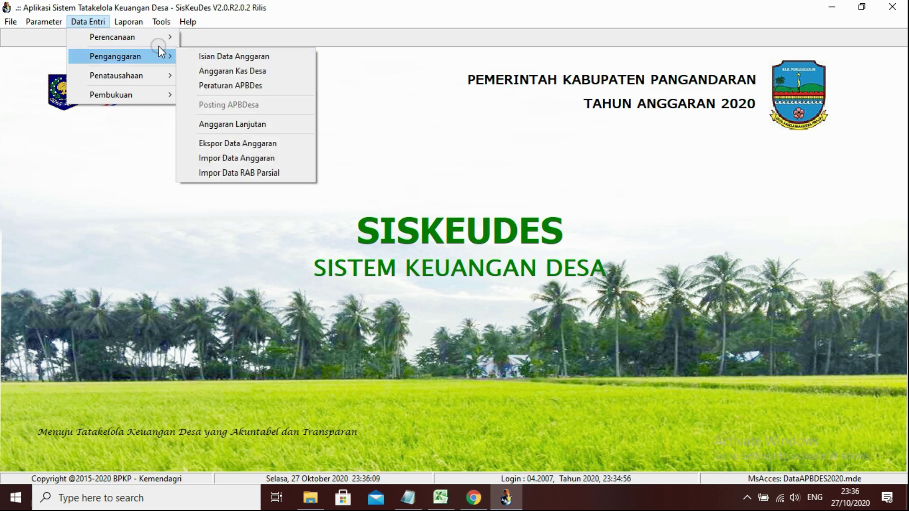
click(93, 57)
click(209, 72)
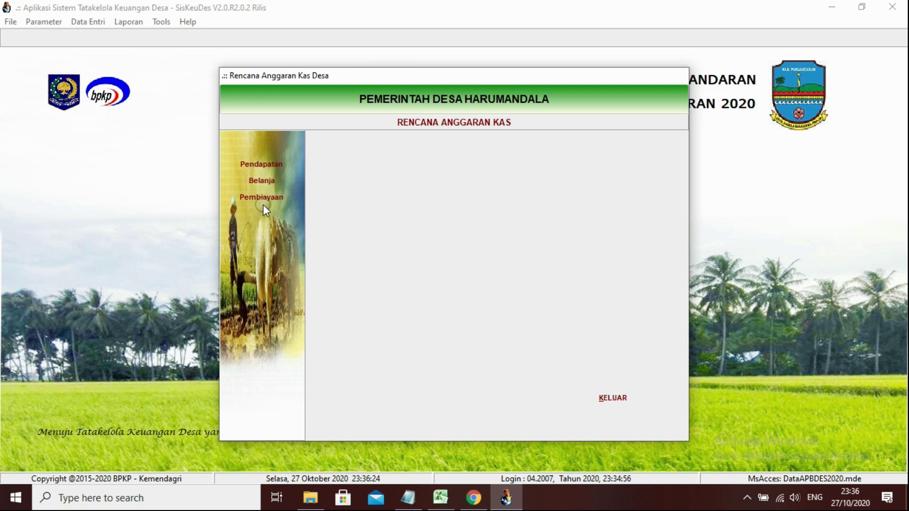
click(269, 166)
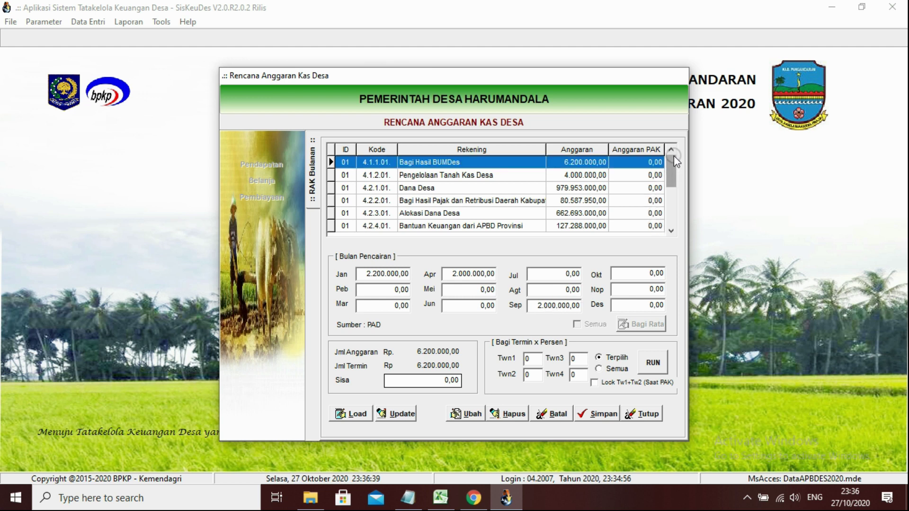
Look through the revenue accounts in the cash plan and view the monthly disbursements for Dana Desa.
mouse_move(673, 166)
mouse_down()
mouse_move(673, 231)
mouse_move(675, 160)
mouse_up()
click(672, 220)
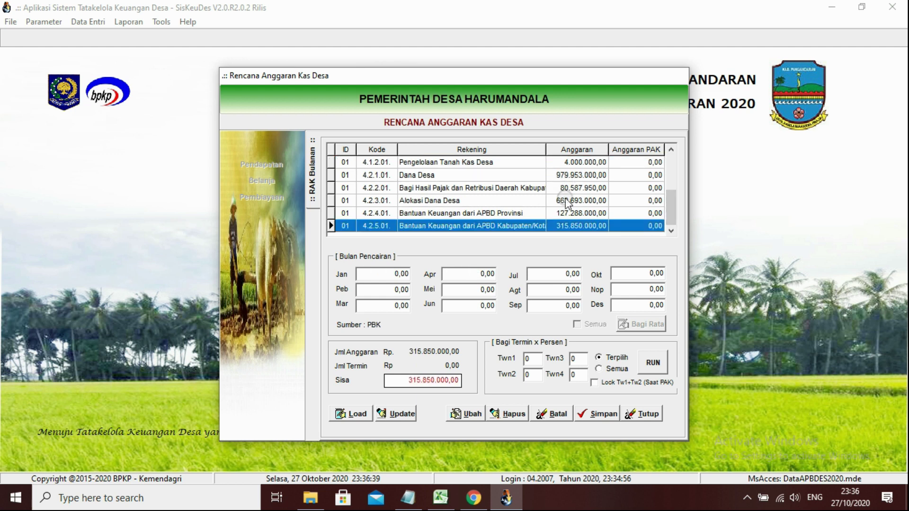
mouse_move(674, 211)
mouse_down()
mouse_move(674, 194)
mouse_move(672, 214)
mouse_up()
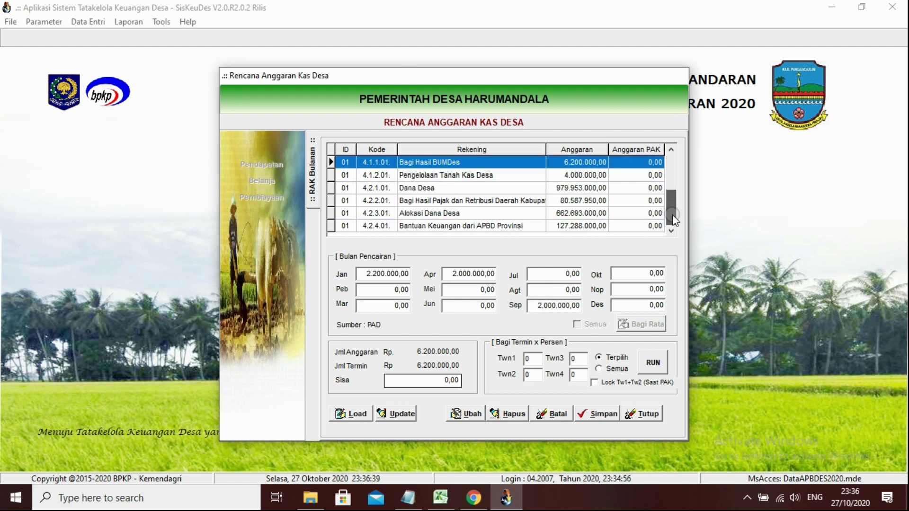
click(672, 214)
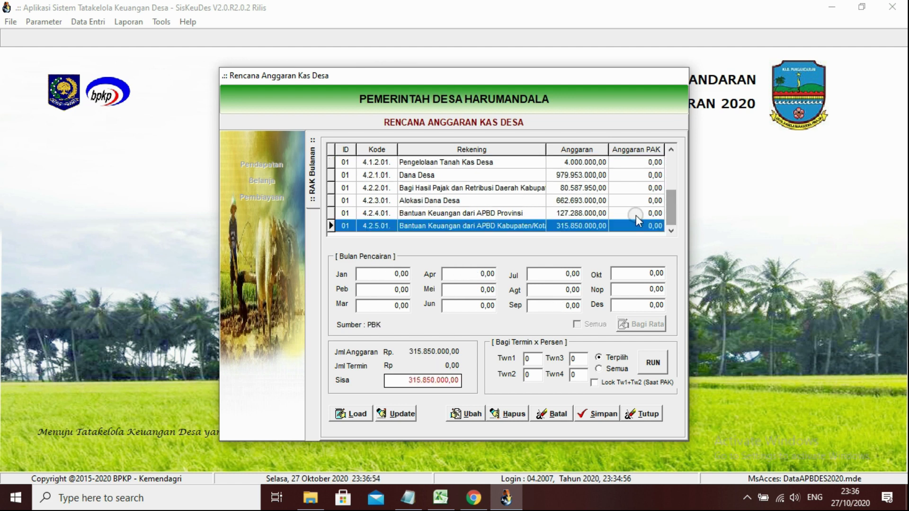
click(433, 176)
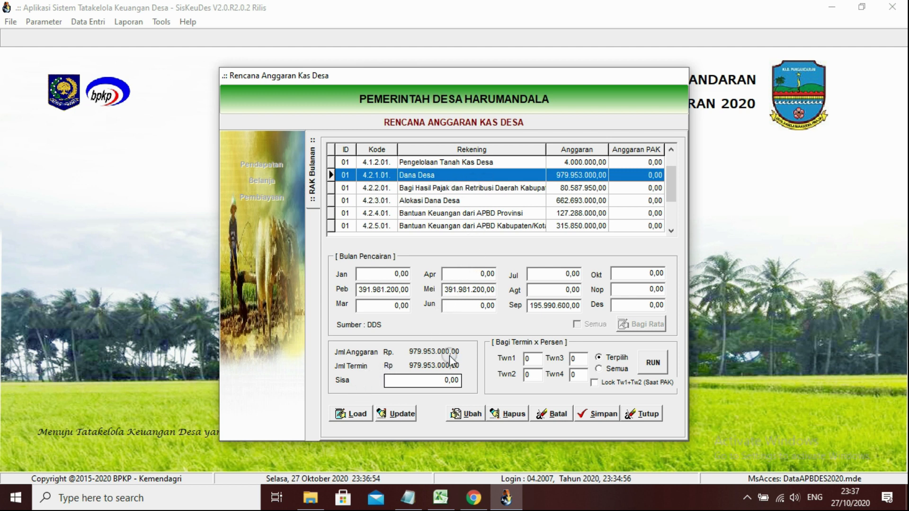
Load the revenue accounts into the cash budget plan and review the list from first to last account.
click(361, 419)
click(420, 282)
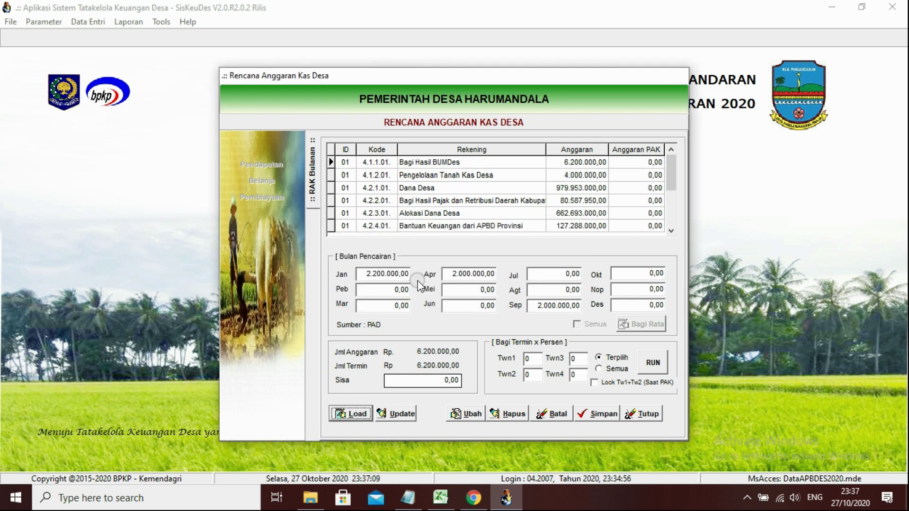
drag(675, 188, 676, 135)
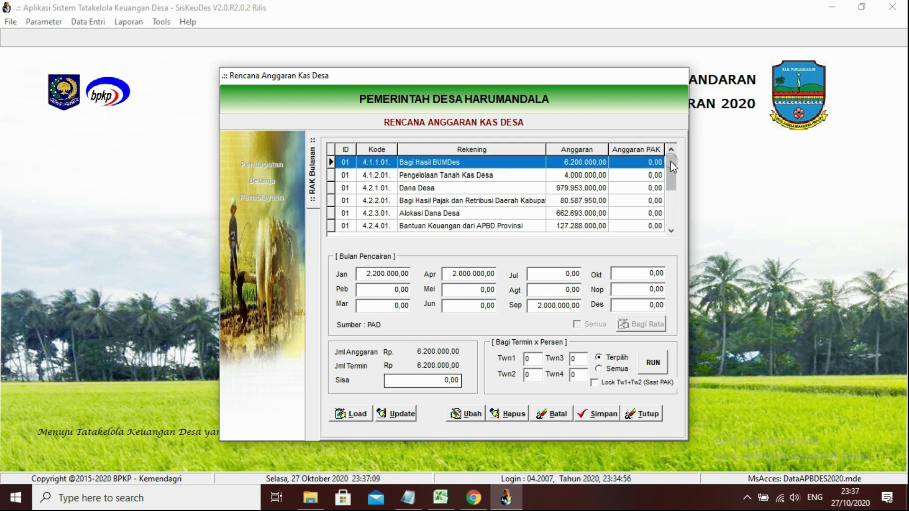
drag(672, 252, 672, 253)
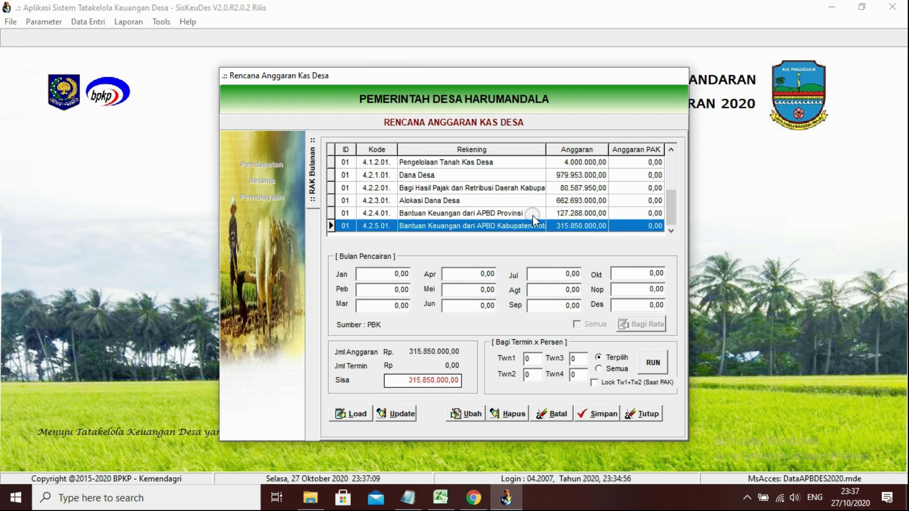
drag(670, 198, 671, 161)
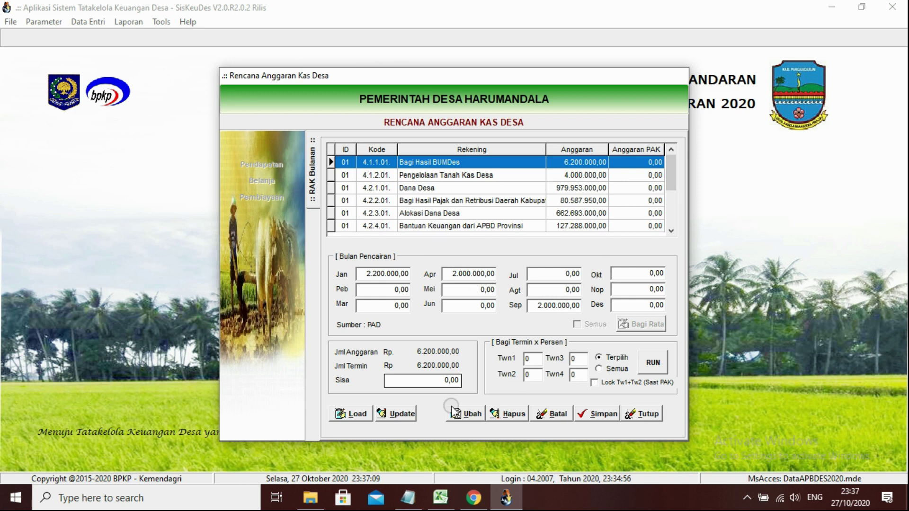
Repeat the load of revenue accounts, confirming the addition, and go to the last account, Bantuan Keuangan dari APBD Kabupaten/Kota.
click(361, 415)
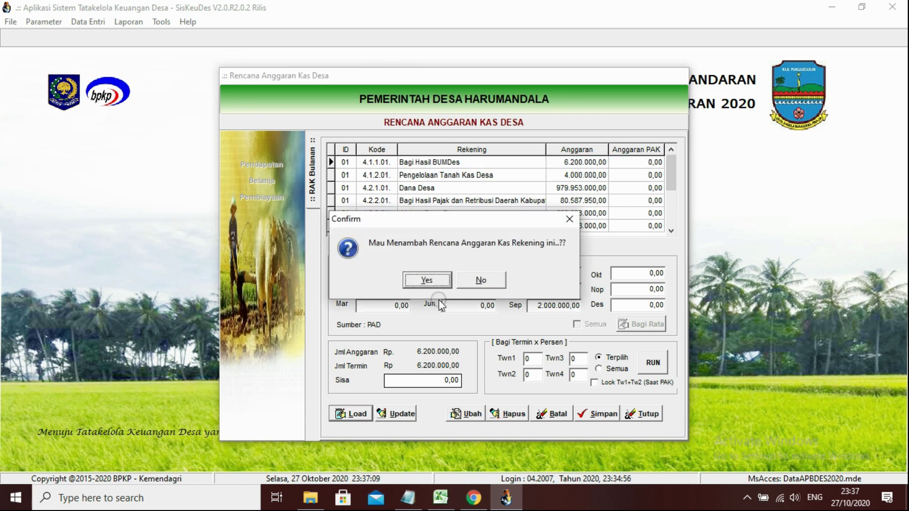
click(443, 284)
drag(669, 161, 677, 220)
drag(672, 161, 672, 250)
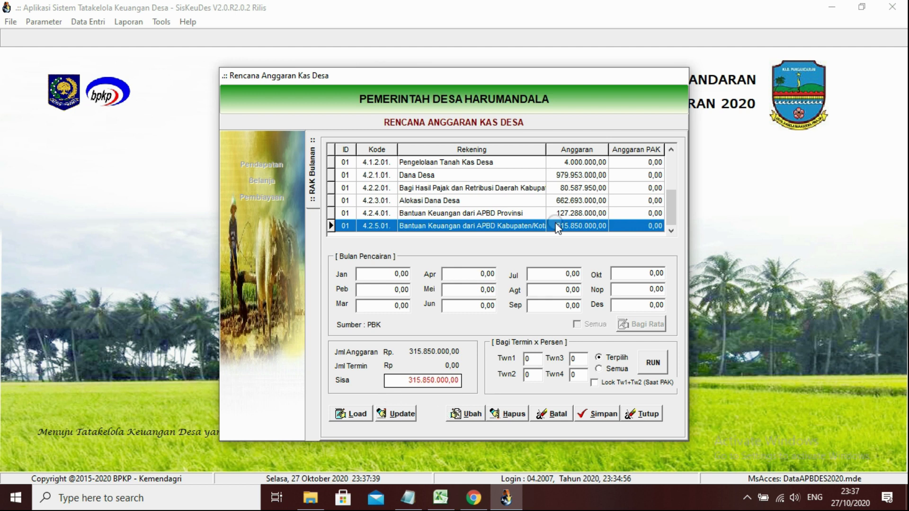
Examine the monthly disbursements and remaining amounts of the revenue accounts, from Bantuan Keuangan dari APBD Provinsi up to Bagi Hasil BUMDes.
click(529, 211)
click(529, 203)
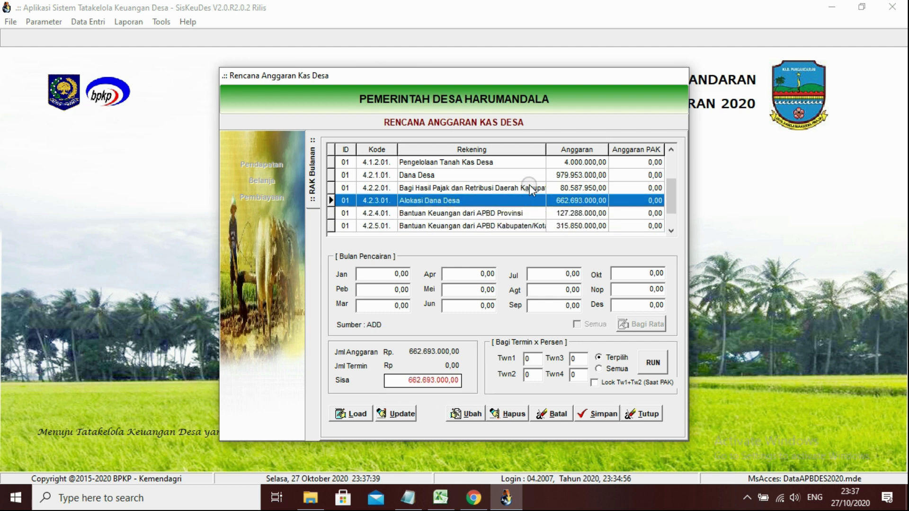
click(531, 188)
click(530, 175)
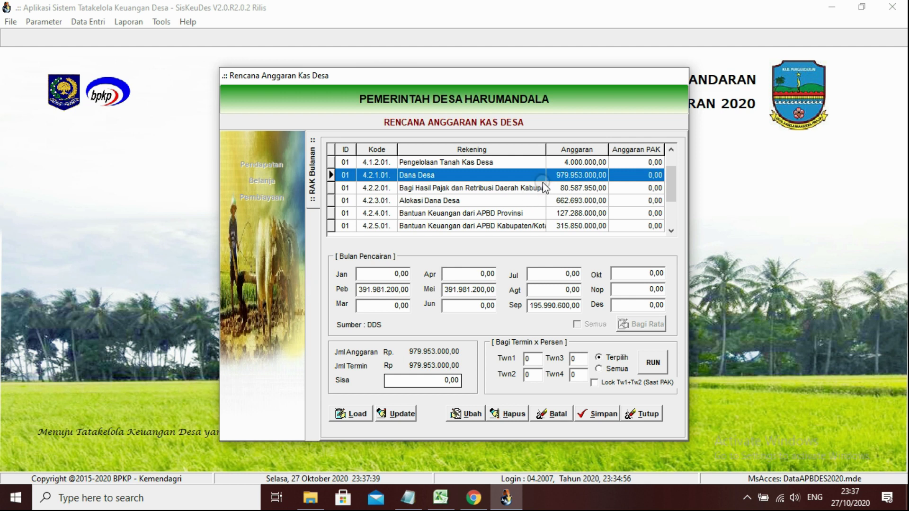
scroll(542, 188, up, 2)
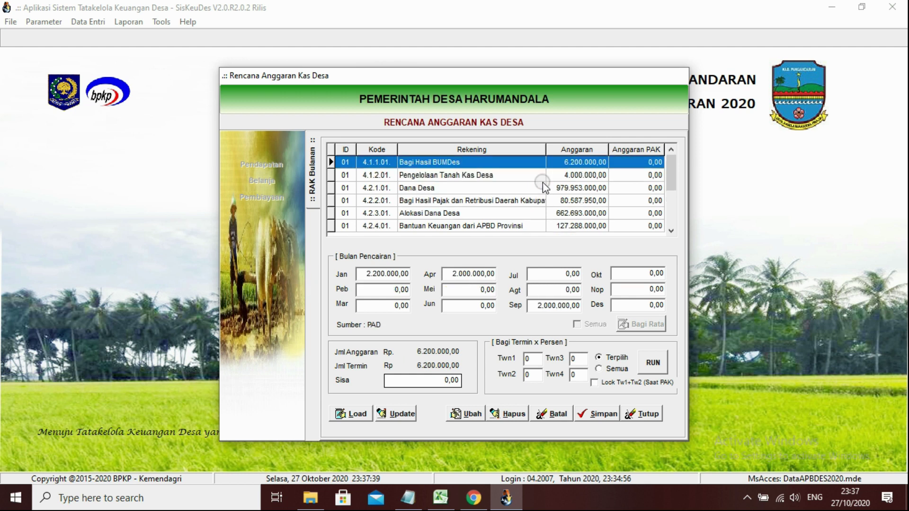
scroll(542, 183, down, 2)
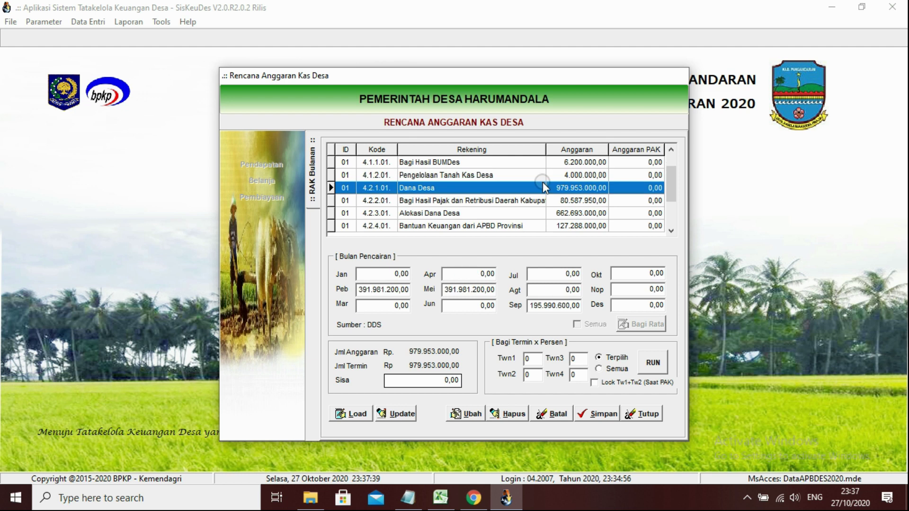
Examine the monthly disbursements and remaining amounts of the revenue accounts from Dana Desa to Bantuan Keuangan dari APBD Kabupaten/Kota.
scroll(543, 183, down, 2)
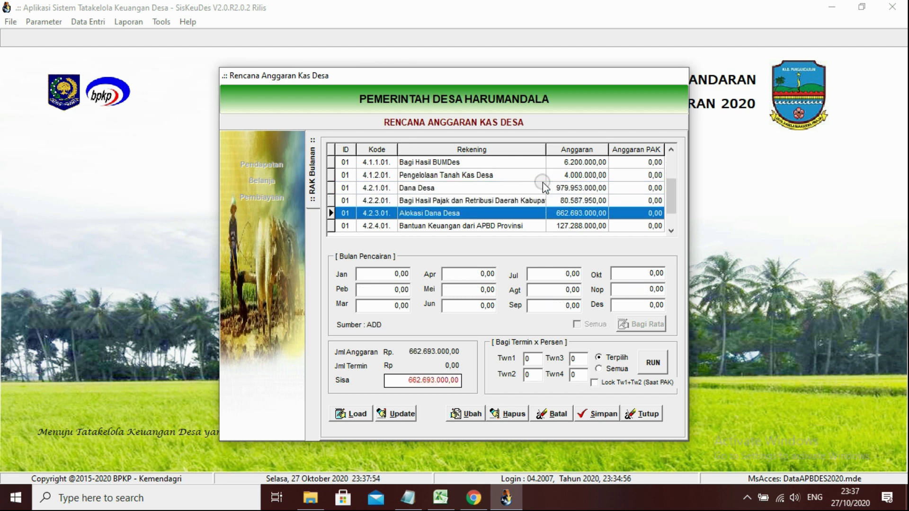
scroll(543, 182, up, 1)
scroll(543, 183, down, 1)
scroll(542, 183, up, 1)
scroll(543, 183, down, 1)
scroll(542, 182, up, 1)
scroll(542, 182, down, 1)
scroll(543, 183, up, 1)
scroll(542, 183, down, 1)
scroll(543, 183, up, 1)
scroll(542, 182, down, 1)
click(501, 230)
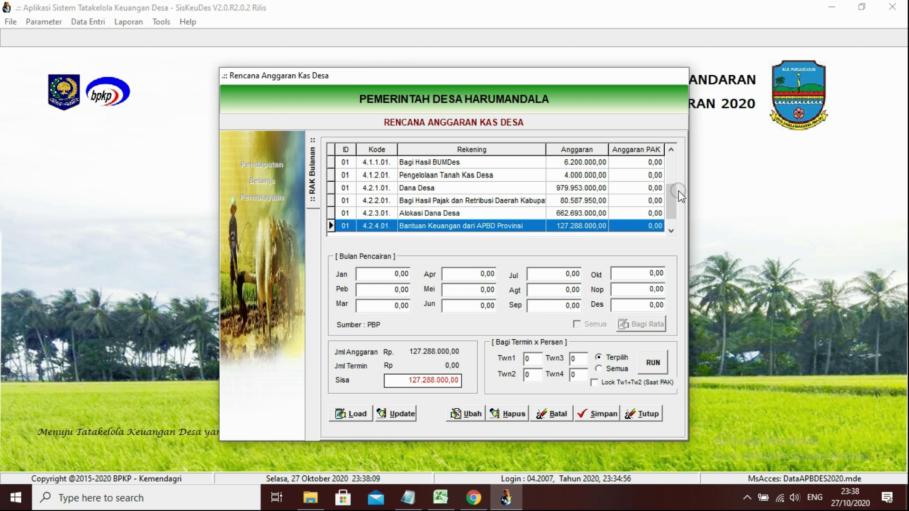
scroll(672, 200, down, 1)
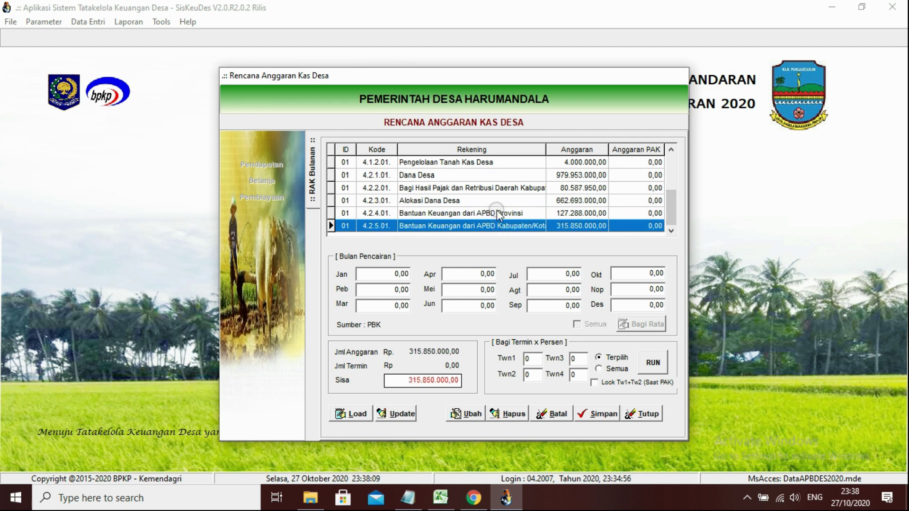
Try to edit the monthly disbursements of the Bantuan Keuangan dari APBD Provinsi account.
click(497, 211)
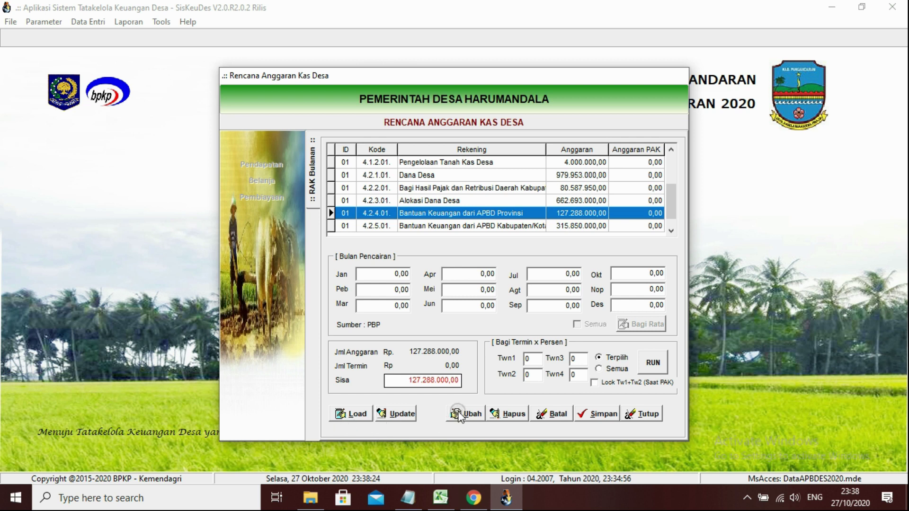
click(458, 414)
click(510, 292)
click(514, 294)
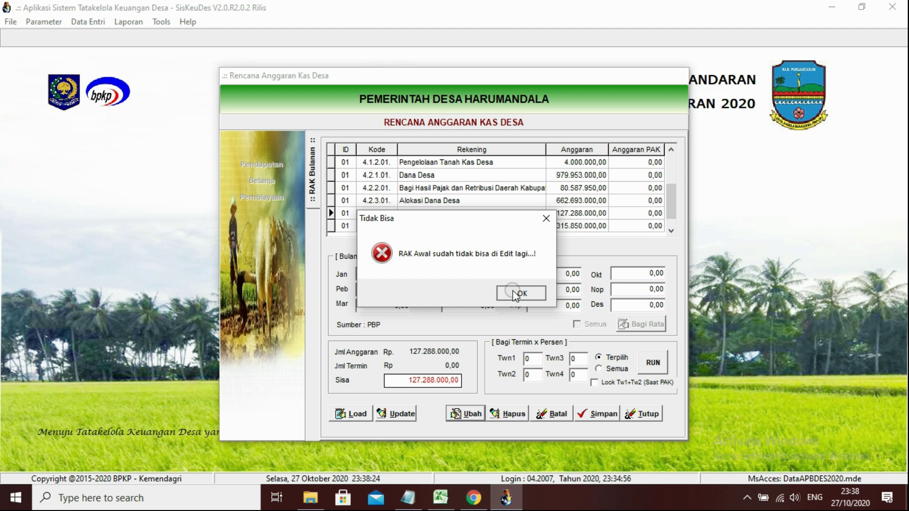
click(516, 295)
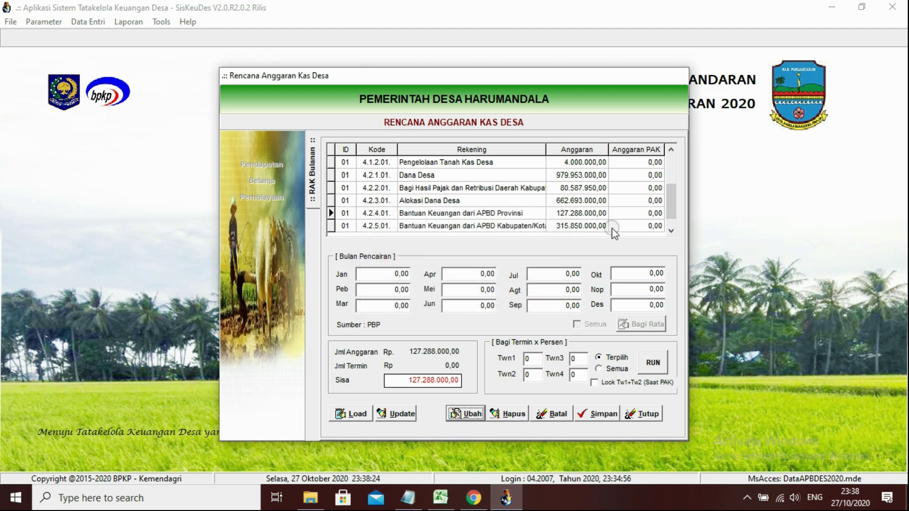
Close the revenue plan and open the Belanja activities of Bidang Penanggulangan Bencana, Darurat dan Mendesak Desa.
drag(671, 204, 666, 248)
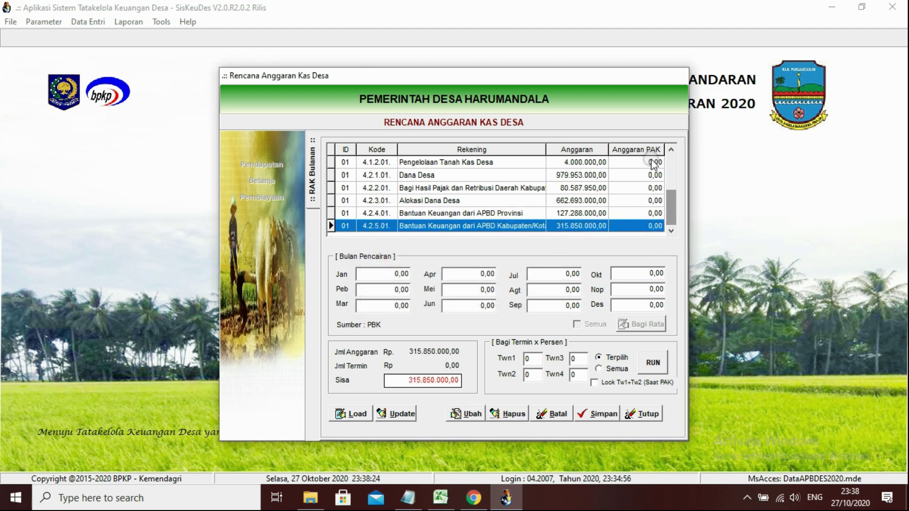
click(644, 421)
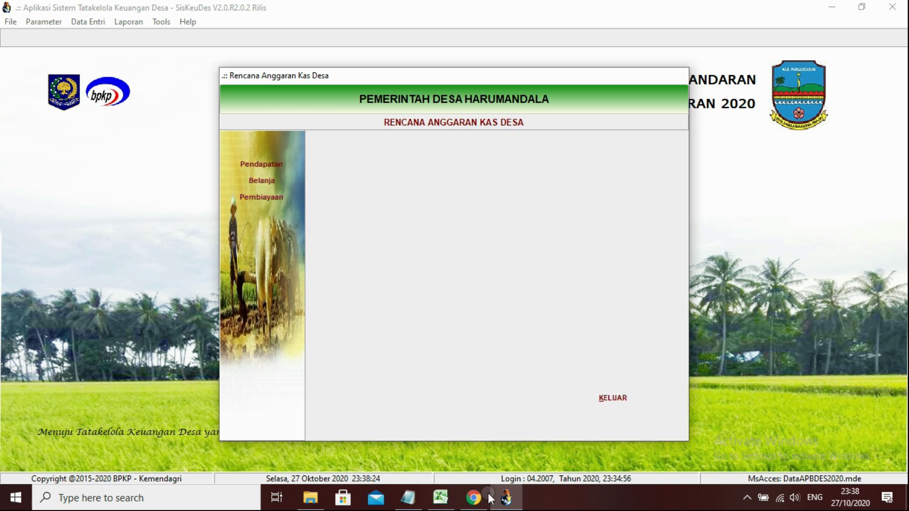
click(242, 176)
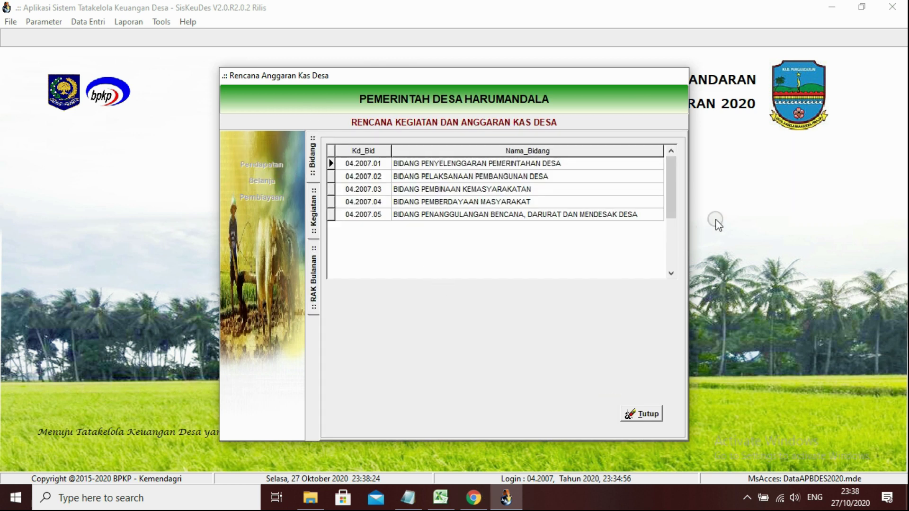
click(496, 216)
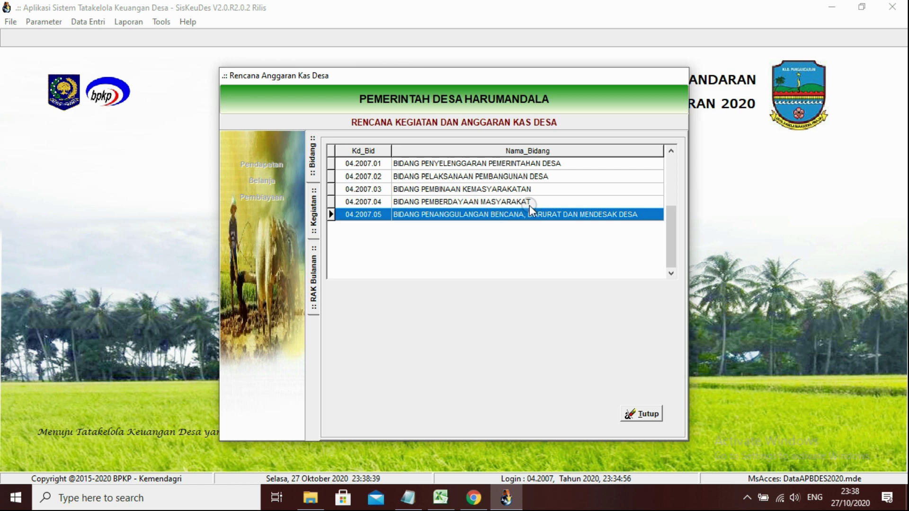
click(519, 189)
click(499, 219)
double_click(500, 219)
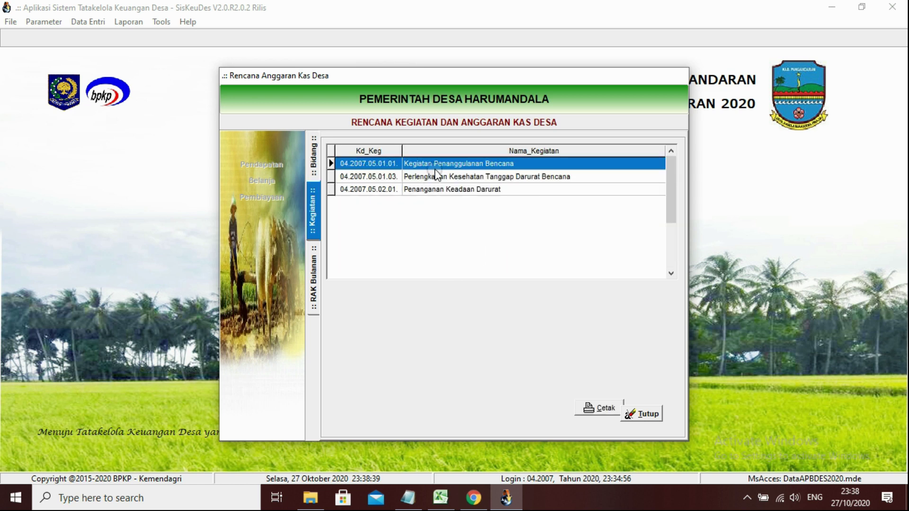
Load the expenditure account of the activity Kegiatan Penanggulanan Bencana into its monthly cash plan, confirming the addition.
click(540, 164)
click(532, 176)
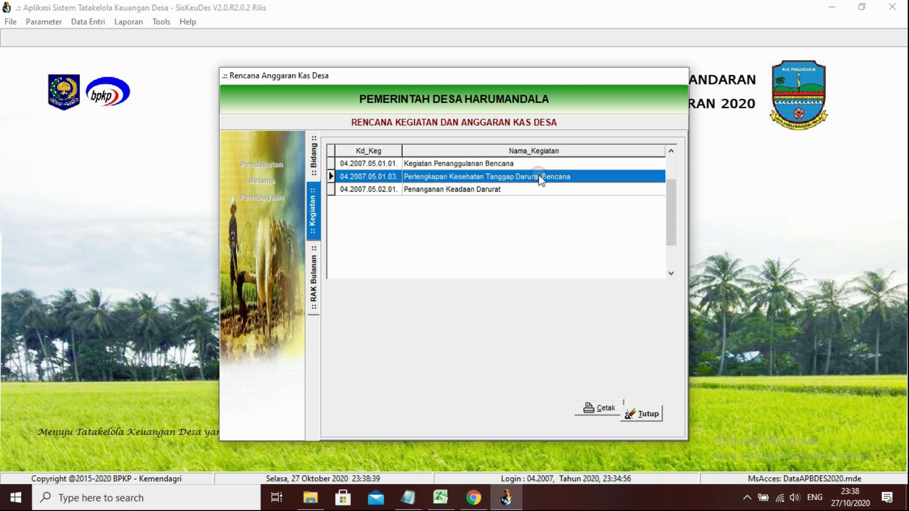
click(459, 190)
double_click(459, 163)
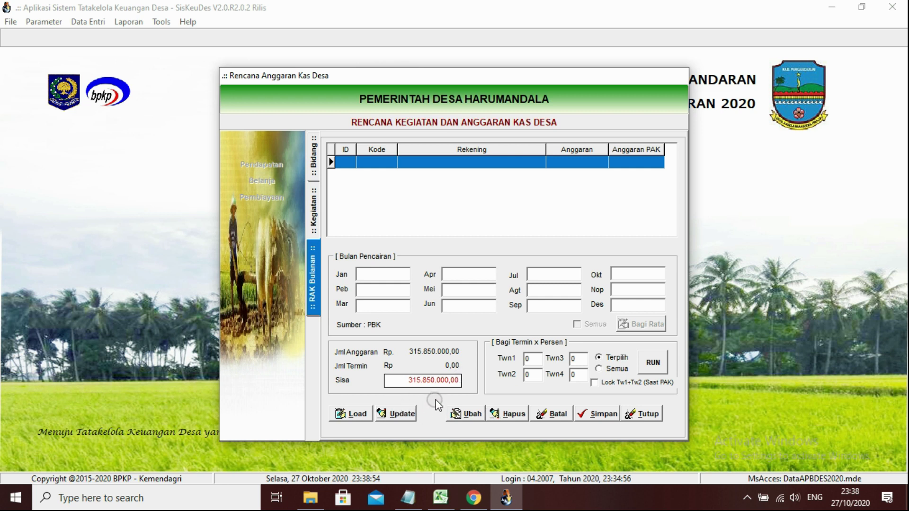
click(353, 415)
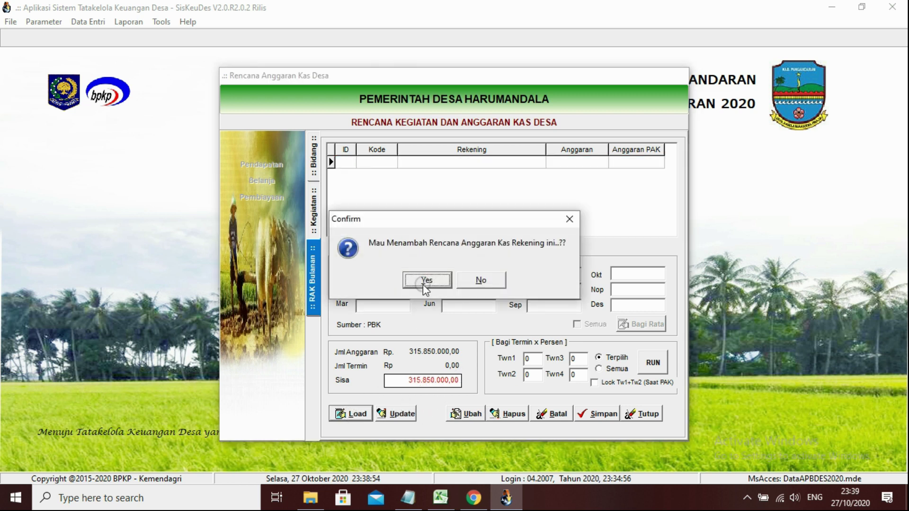
click(426, 281)
Divide the Belanja Tidak Terduga budget for Penanggulangan Covid 19 evenly over the twelve months.
click(642, 163)
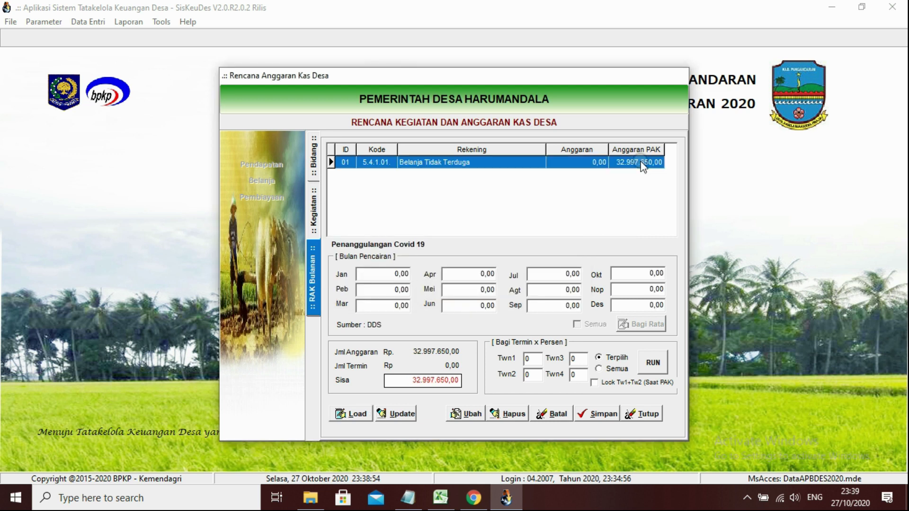
click(512, 165)
click(651, 145)
click(473, 428)
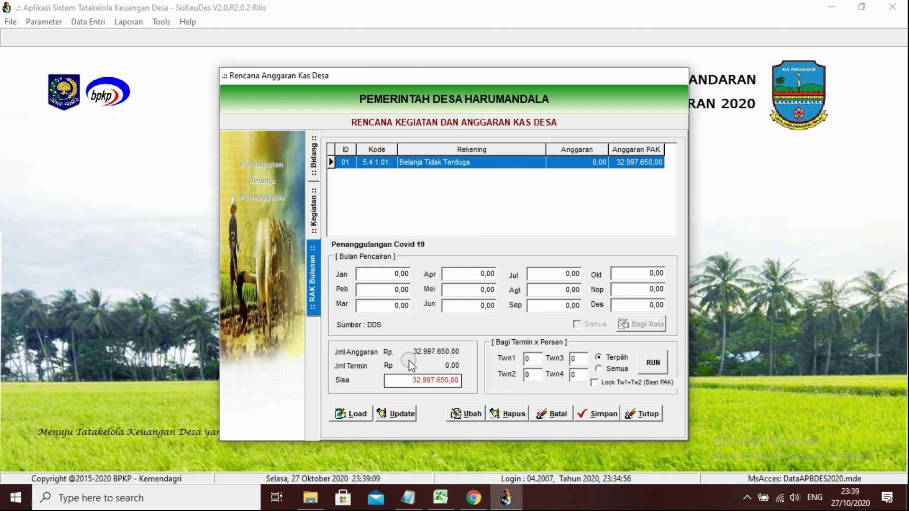
click(481, 417)
click(480, 420)
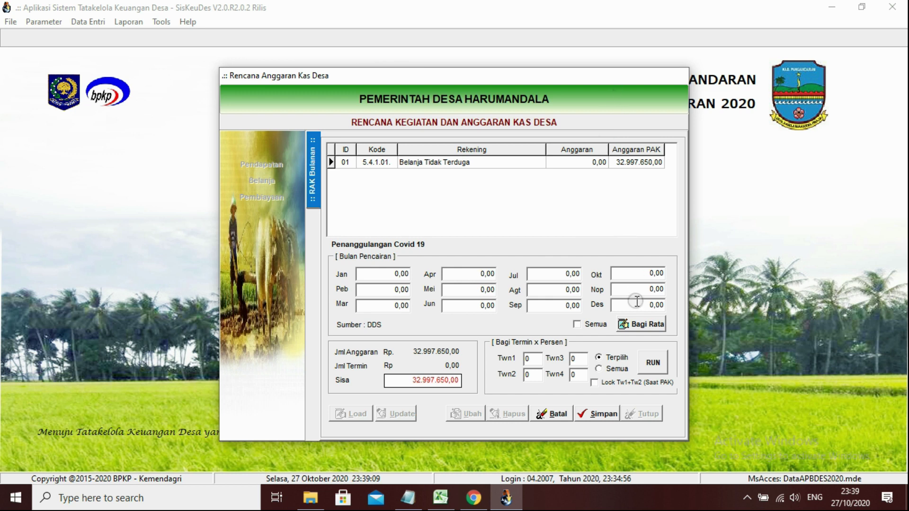
click(637, 324)
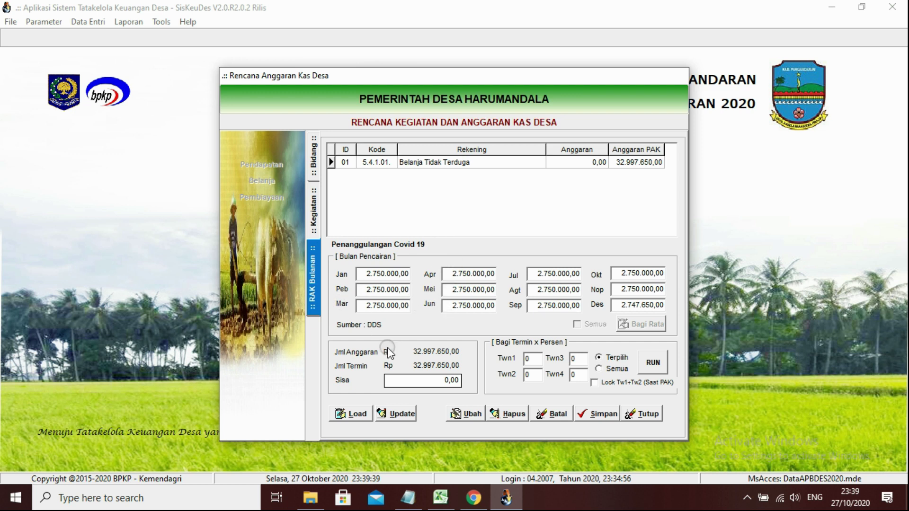
Distribute the Penanggulangan Covid 19 budget by quarter with Twn2 at 30, Twn3 at 35 and Twn4 at 35 percent, and save.
double_click(536, 375)
text(30)
click(575, 360)
text(35)
key(Tab)
text(35)
click(653, 362)
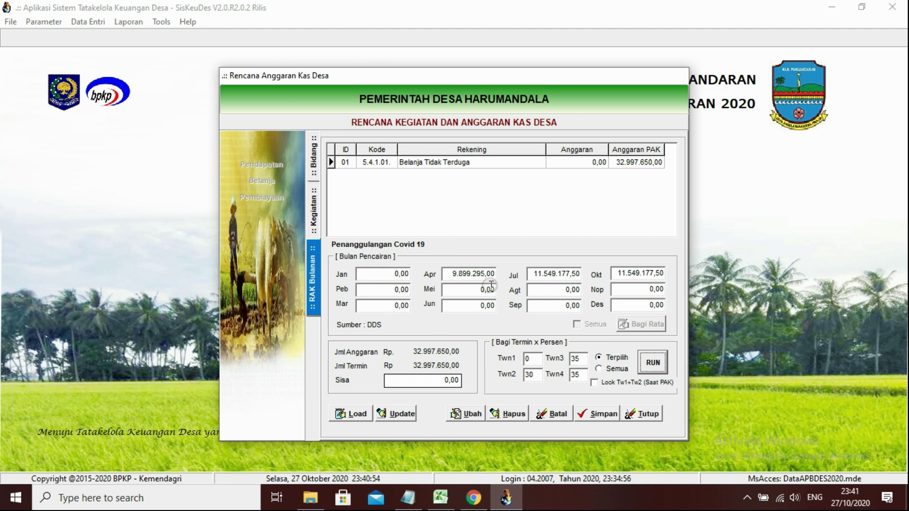
click(600, 413)
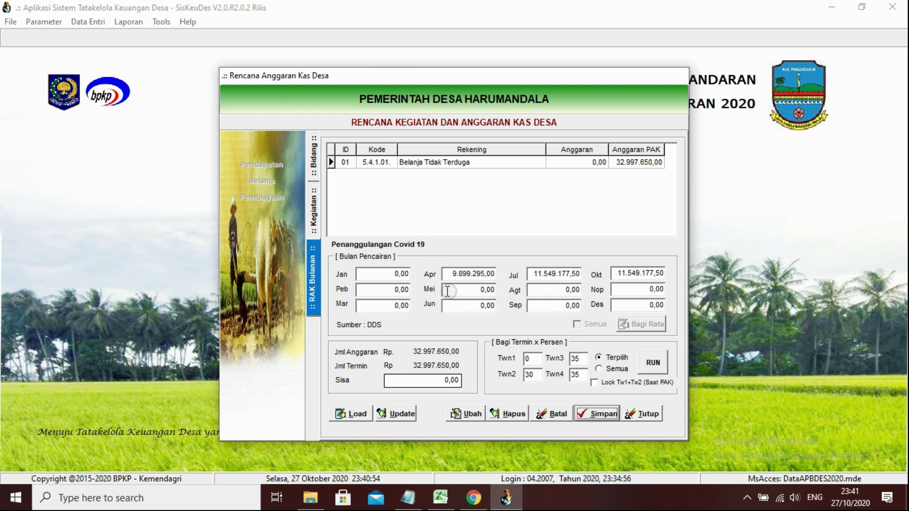
View the monthly cash plans of the other activities in the disaster field, including Perlengkapan Kesehatan Tanggap Darurat Bencana.
click(316, 220)
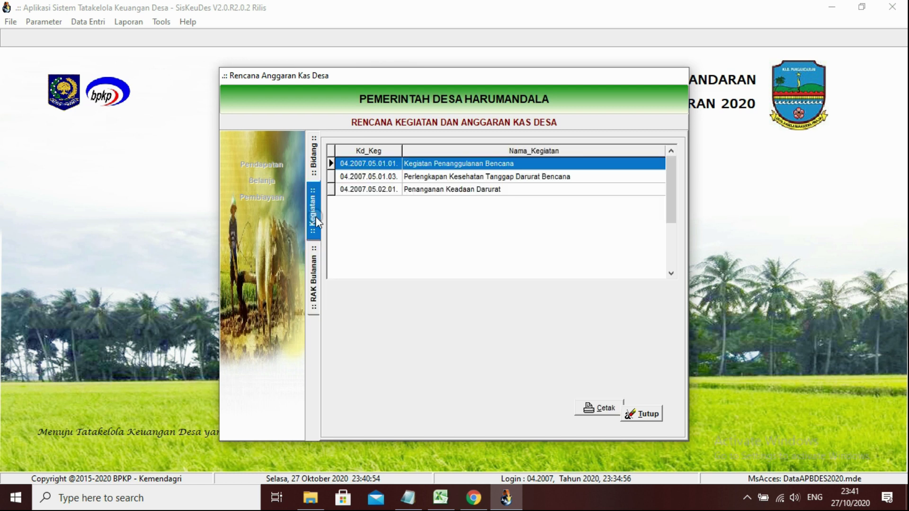
double_click(457, 185)
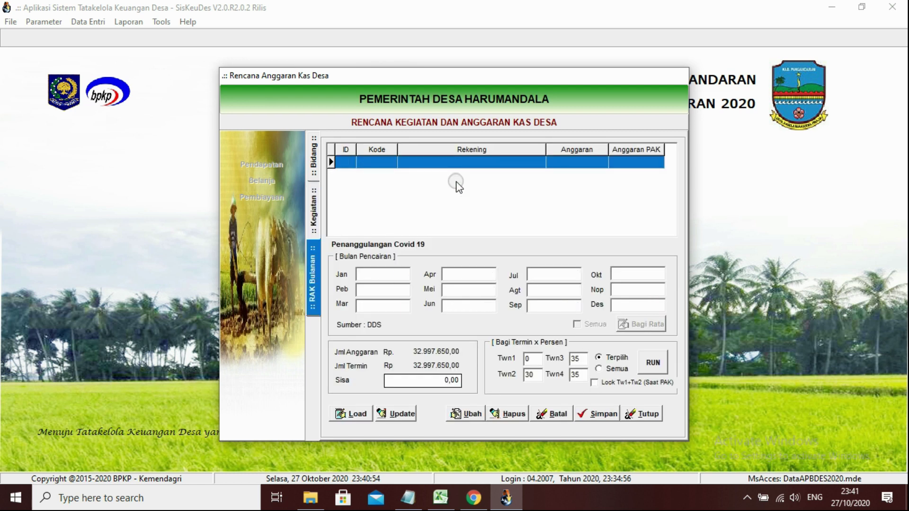
click(319, 217)
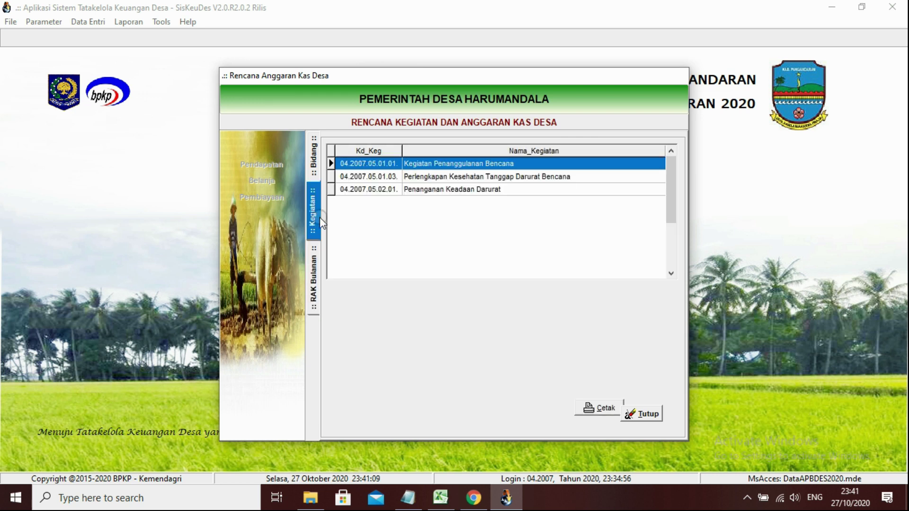
click(435, 190)
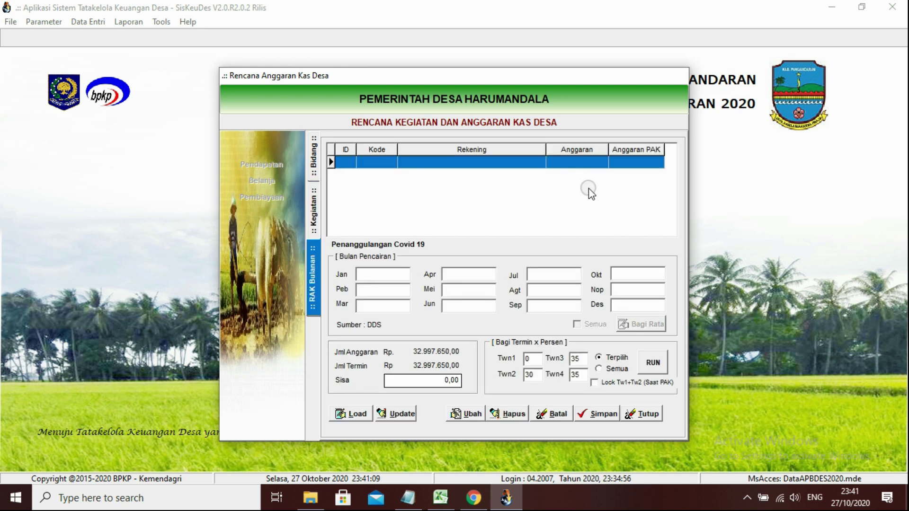
click(312, 204)
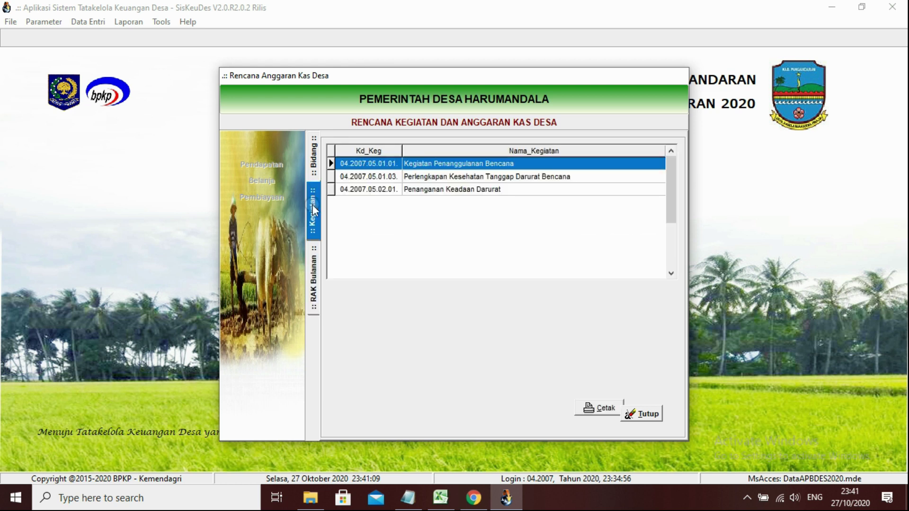
click(314, 174)
double_click(537, 213)
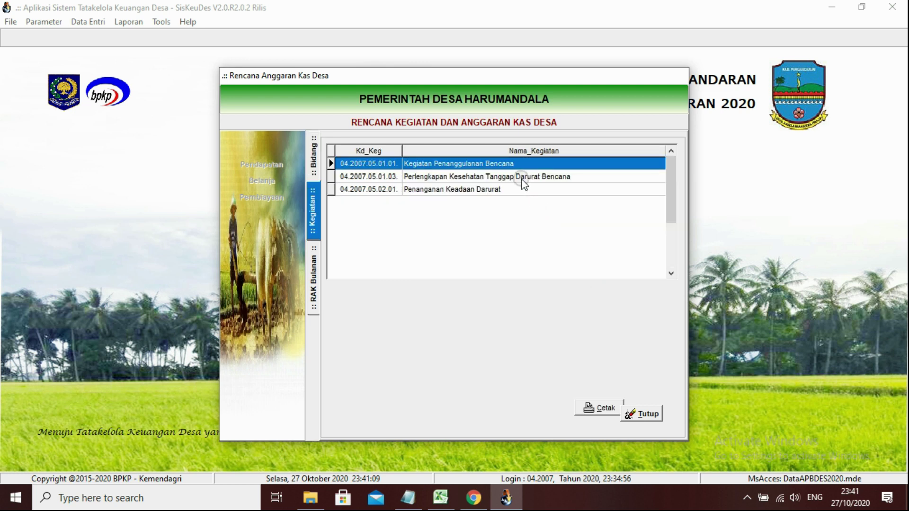
double_click(496, 176)
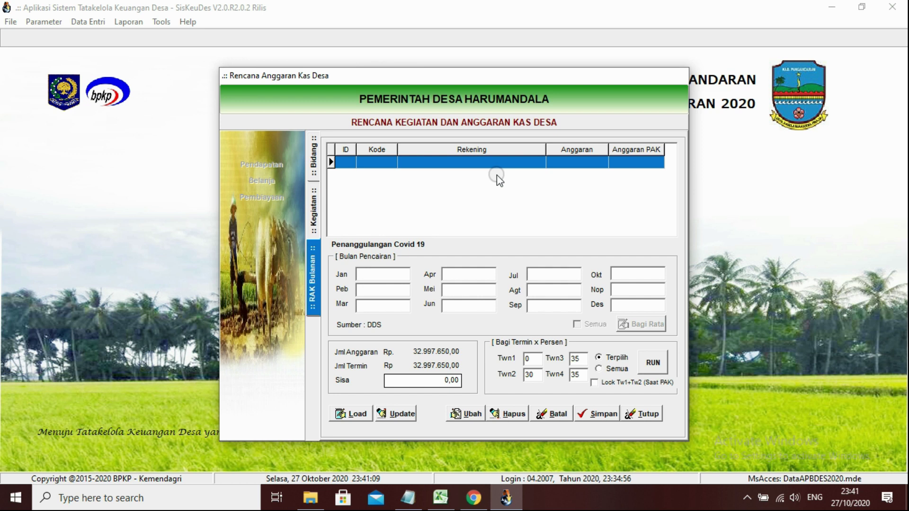
Load the expenditure account of the activity Penanganan Keadaan Darurat into its monthly cash plan, confirming the addition.
click(313, 209)
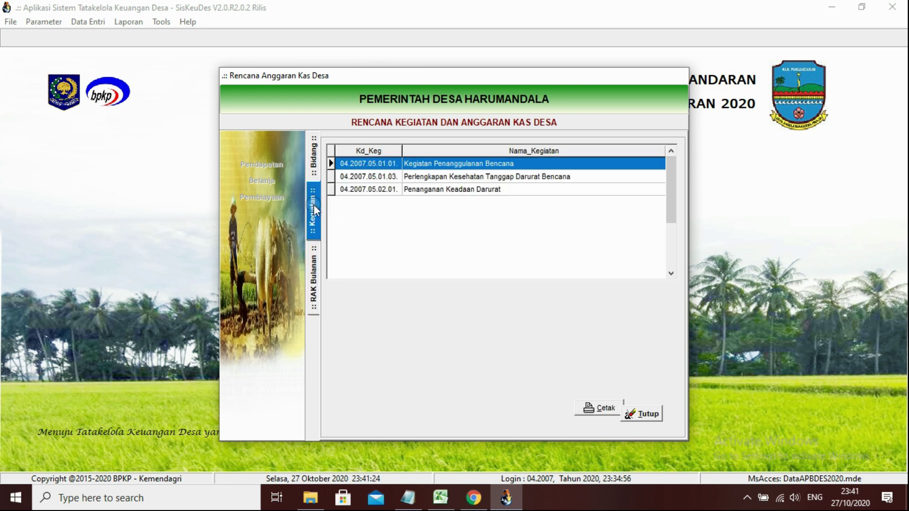
double_click(429, 190)
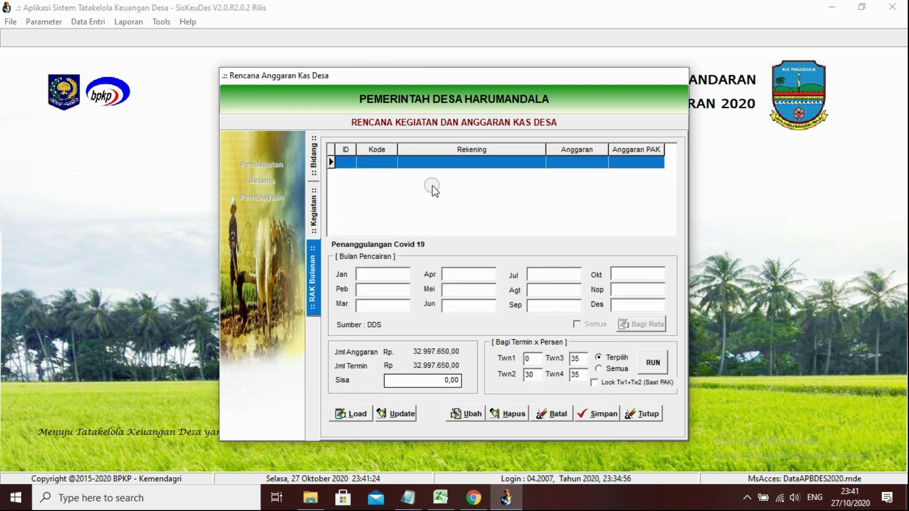
click(359, 412)
click(425, 279)
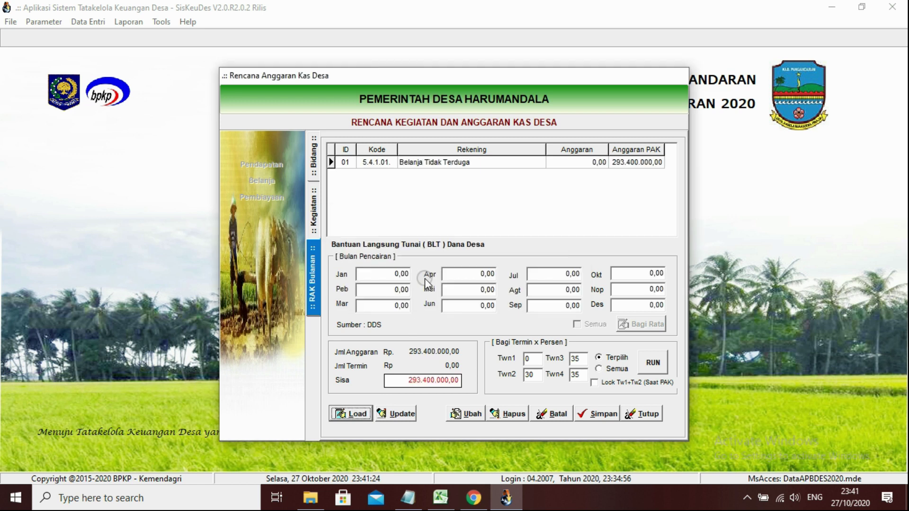
click(589, 162)
Set the quarterly percentages for the BLT Dana Desa budget to Twn2 50, Twn3 25 and Twn4 25.
click(532, 375)
drag(540, 375, 515, 378)
text(50)
click(586, 359)
double_click(586, 358)
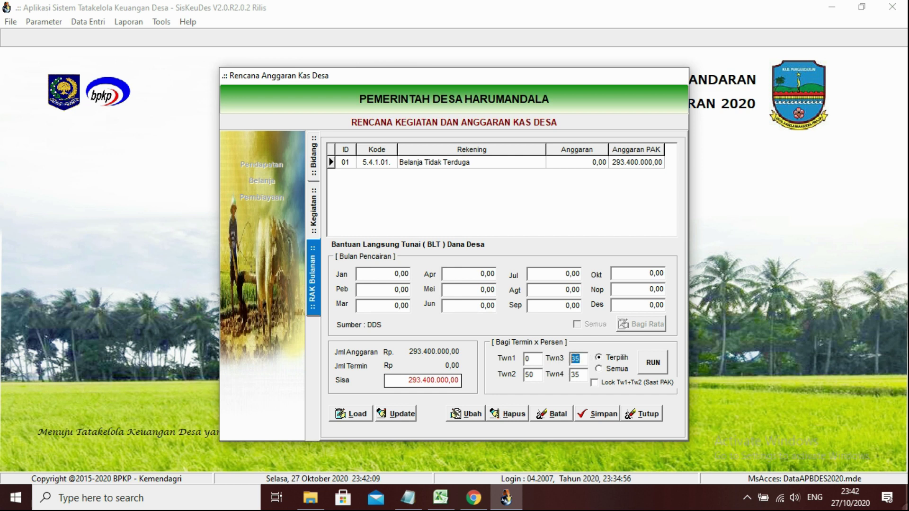
text(25)
click(584, 374)
double_click(584, 374)
text(25)
Apply the percentage split to the BLT Dana Desa monthly disbursements, save it, and exit the cash budget plan.
click(549, 290)
click(547, 305)
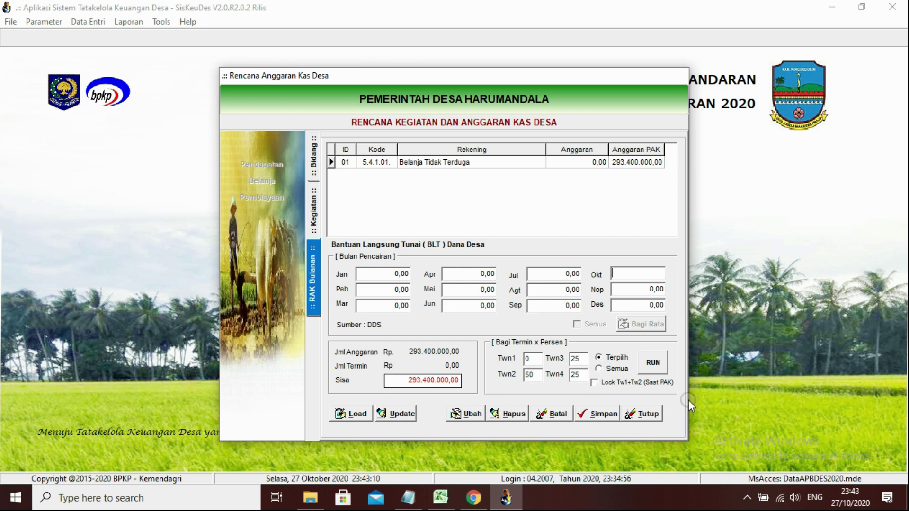
click(655, 370)
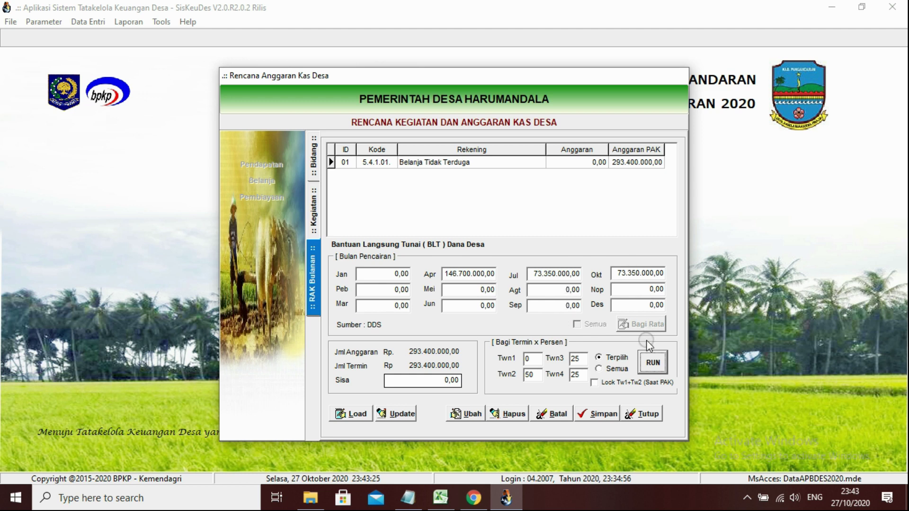
click(601, 415)
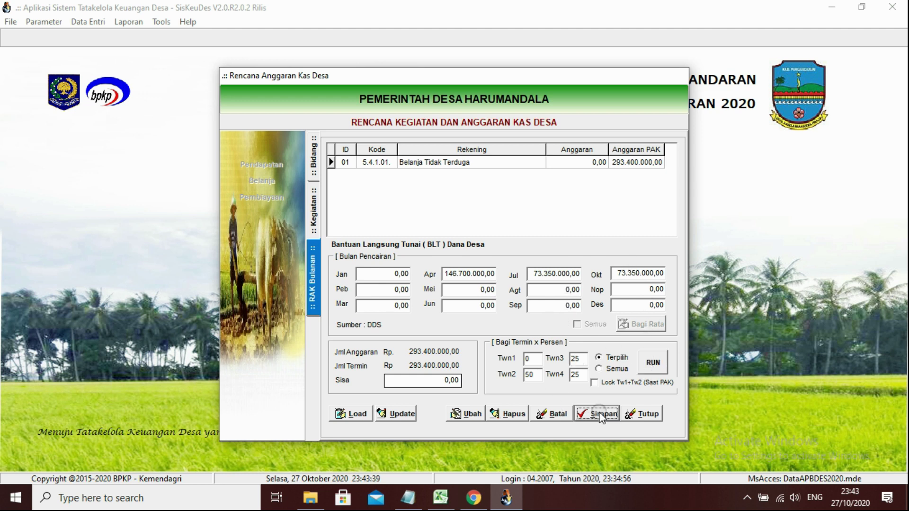
click(640, 415)
click(621, 399)
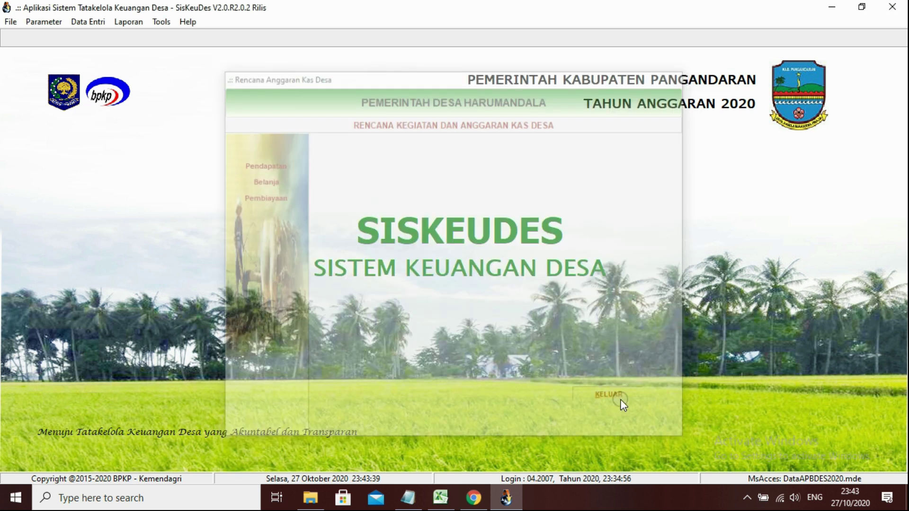
click(127, 22)
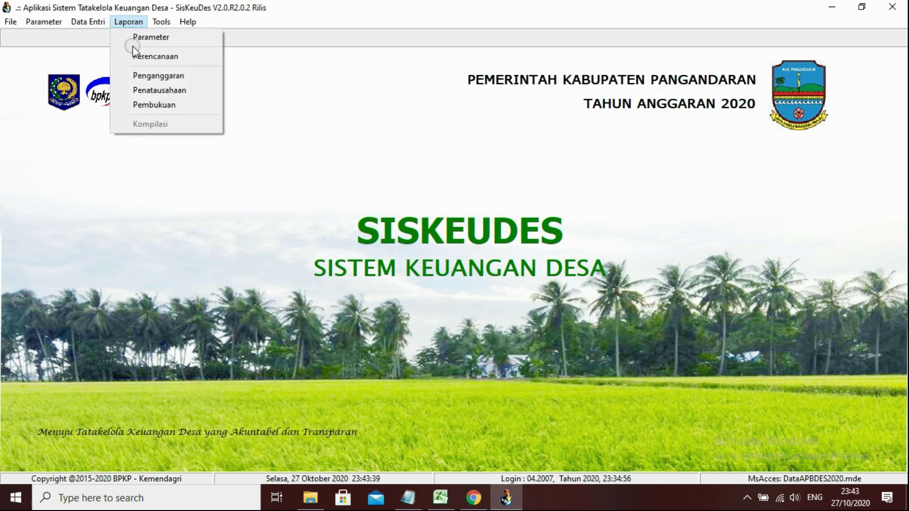
click(133, 71)
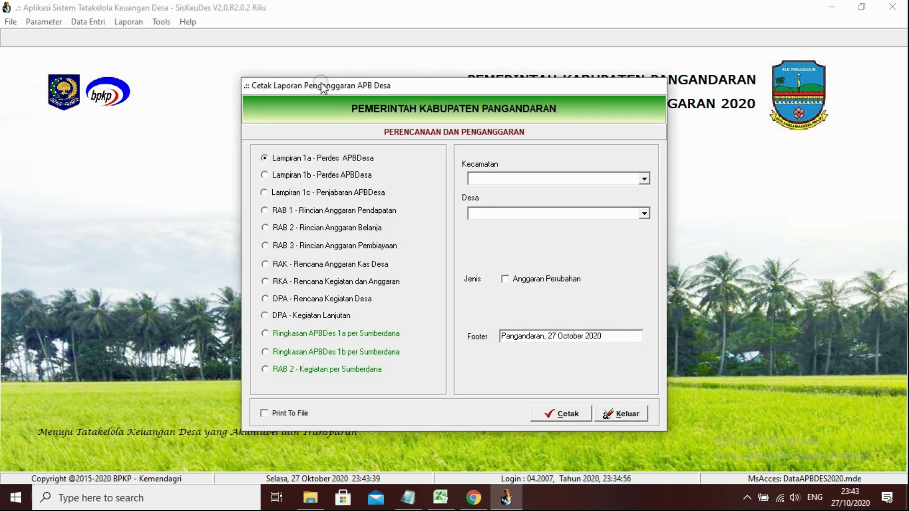
click(643, 179)
click(612, 191)
click(644, 213)
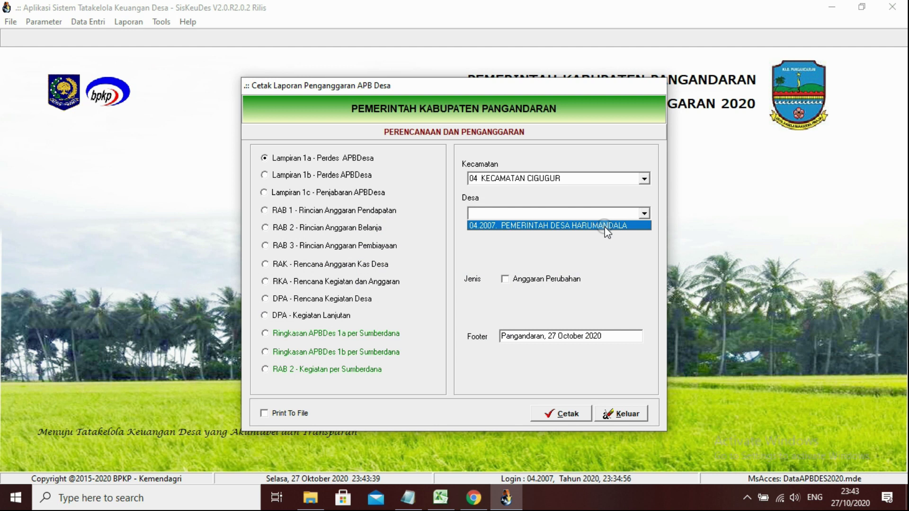
click(606, 225)
click(620, 413)
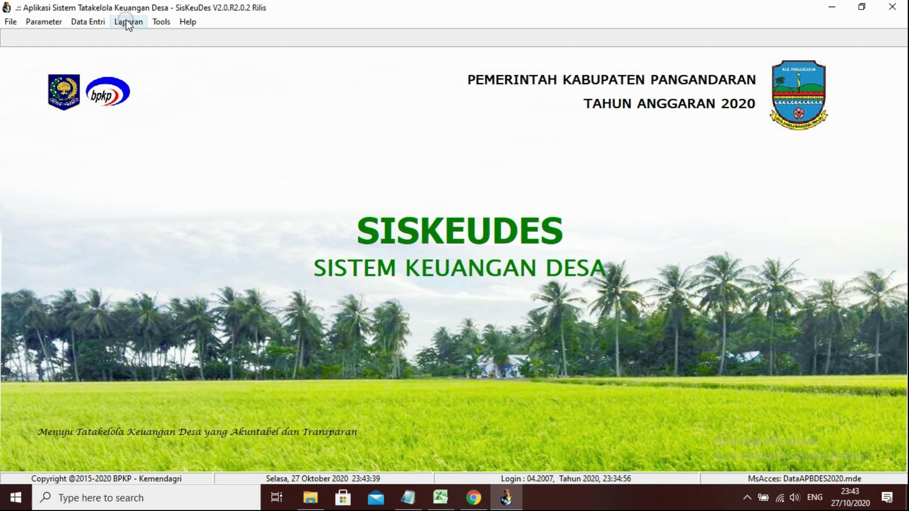
Open the budgeting report printing form and choose Kecamatan 04 KECAMATAN CIGUGUR and Desa 04.2007 PEMERINTAH DESA HARUMANDALA.
click(127, 22)
click(129, 71)
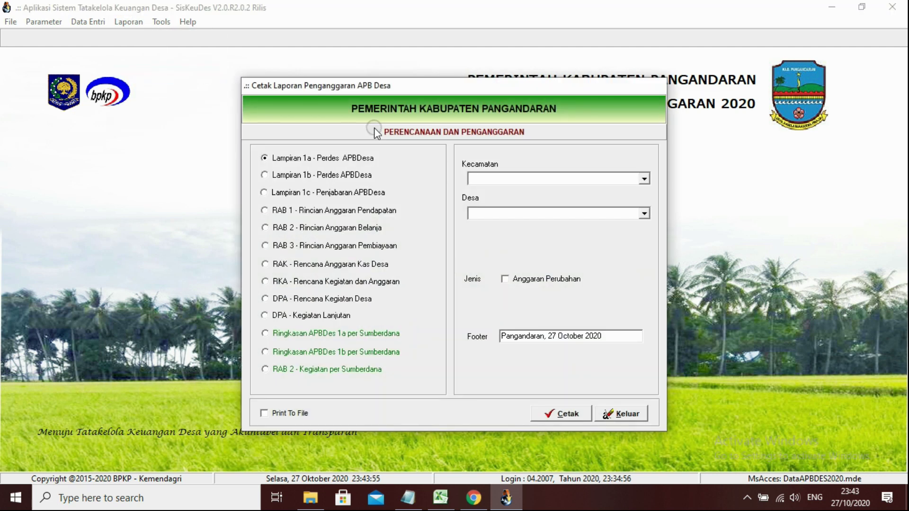
click(643, 179)
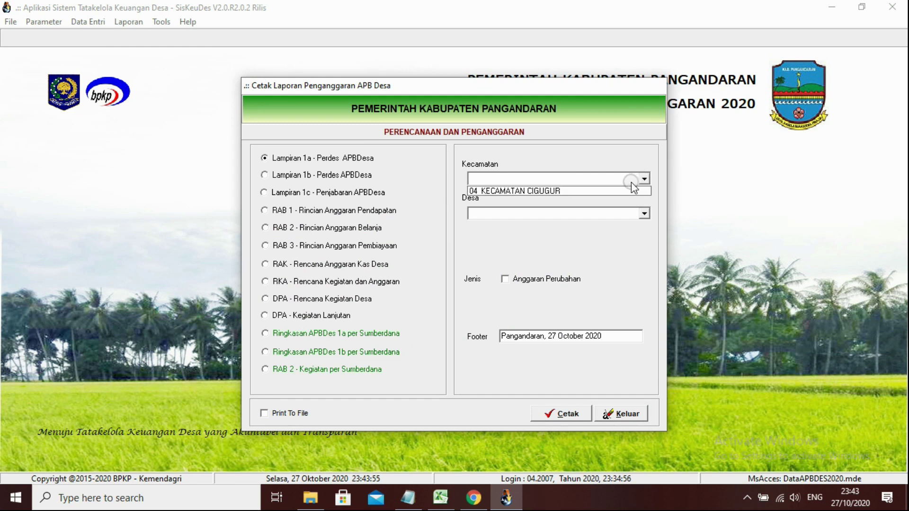
click(609, 190)
click(644, 213)
click(563, 230)
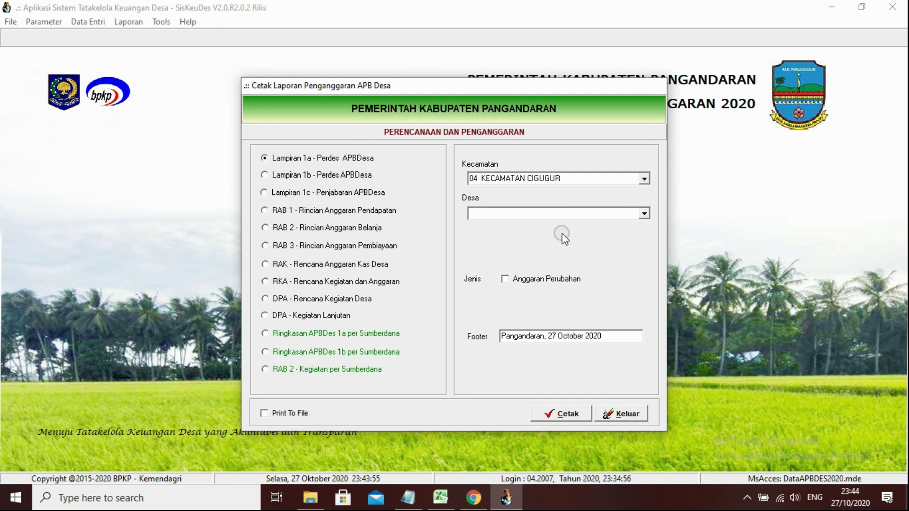
click(644, 214)
click(609, 231)
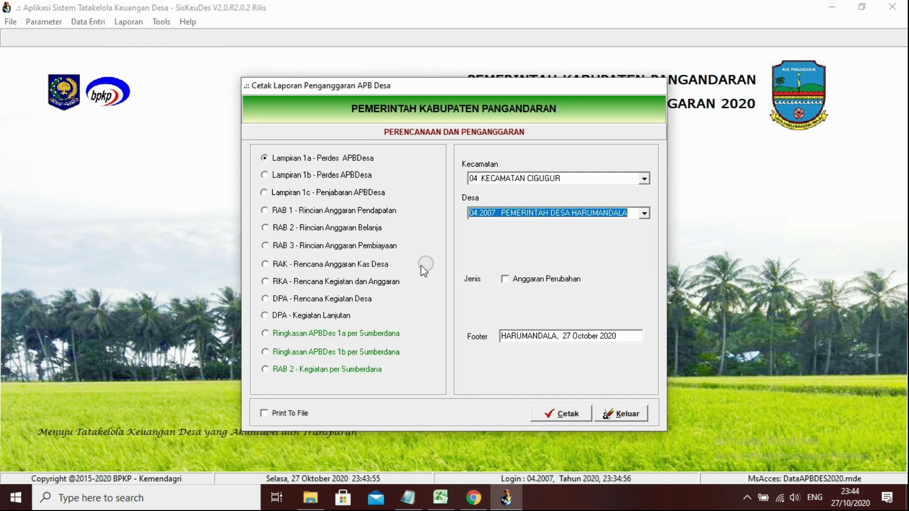
Generate the RAK - Rencana Anggaran Kas Desa report with the Anggaran Perubahan option enabled.
click(536, 279)
click(325, 268)
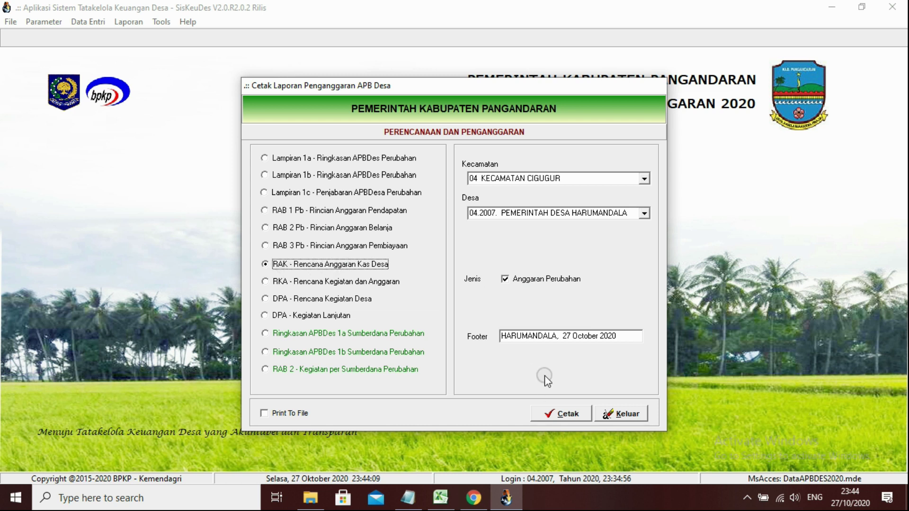
click(557, 413)
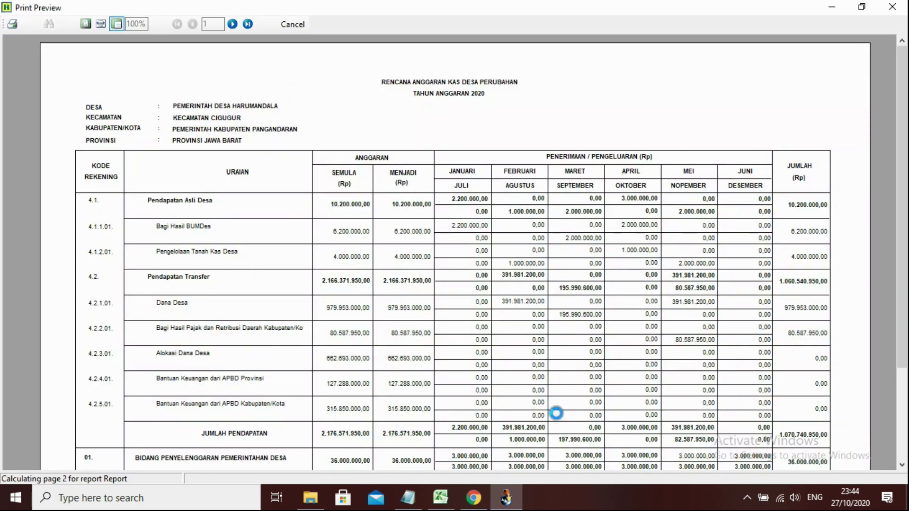
Check the receipt and expenditure totals on the report's last page, and view page 5 at 125% zoom.
click(251, 25)
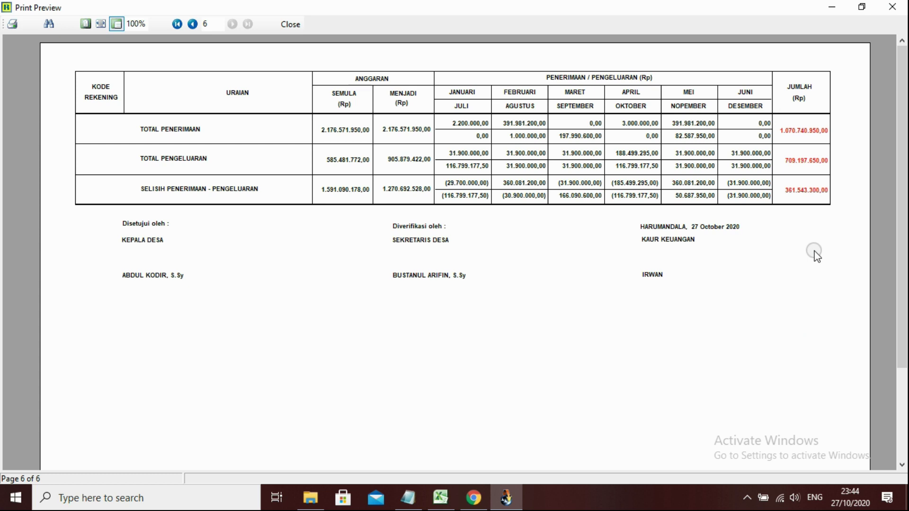
click(192, 23)
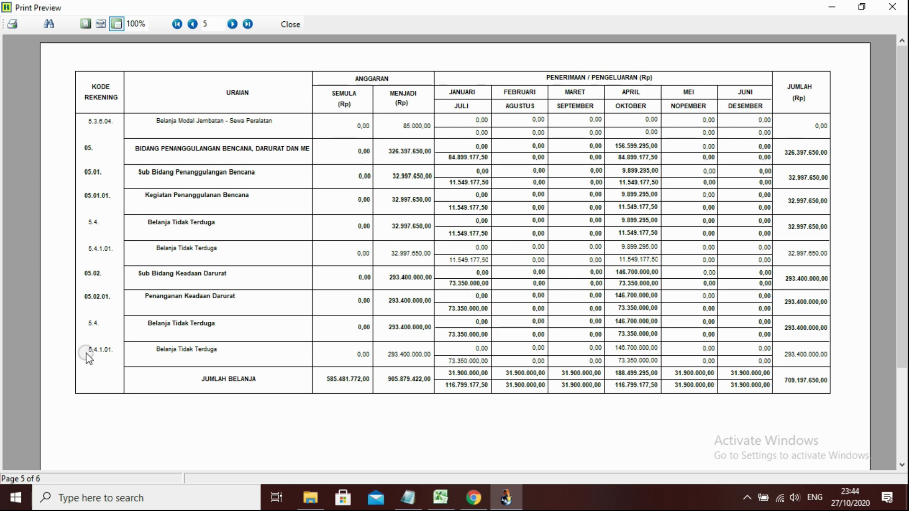
click(134, 25)
text(125)
key(Return)
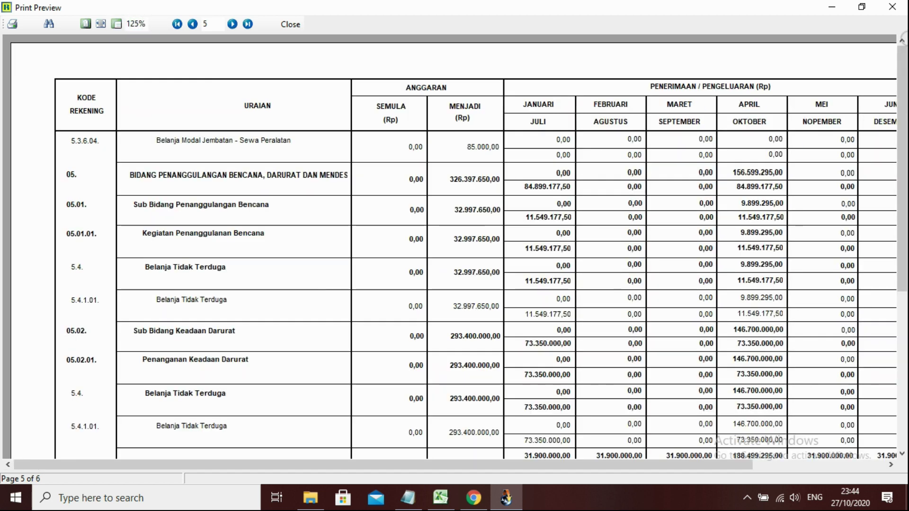
Examine the monthly amounts of the disaster and emergency activities and the JUMLAH BELANJA row on page 5.
drag(905, 55, 906, 100)
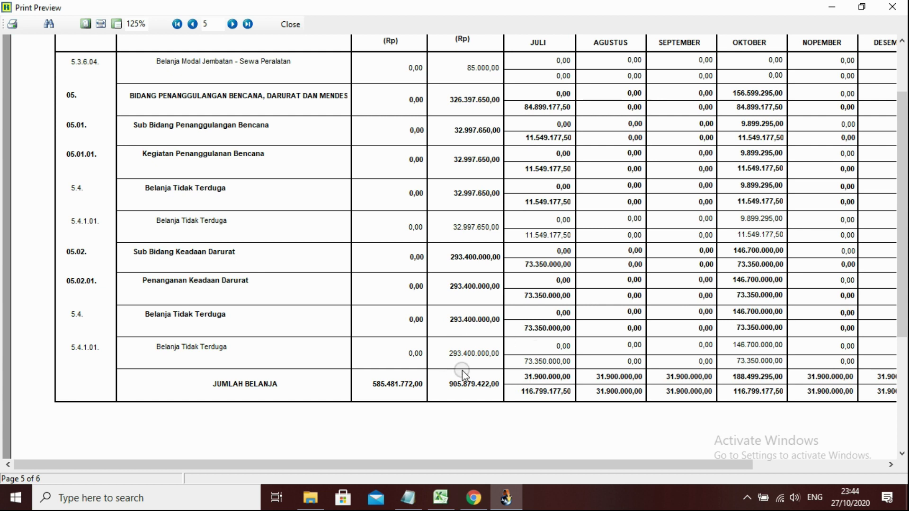
drag(517, 465, 630, 469)
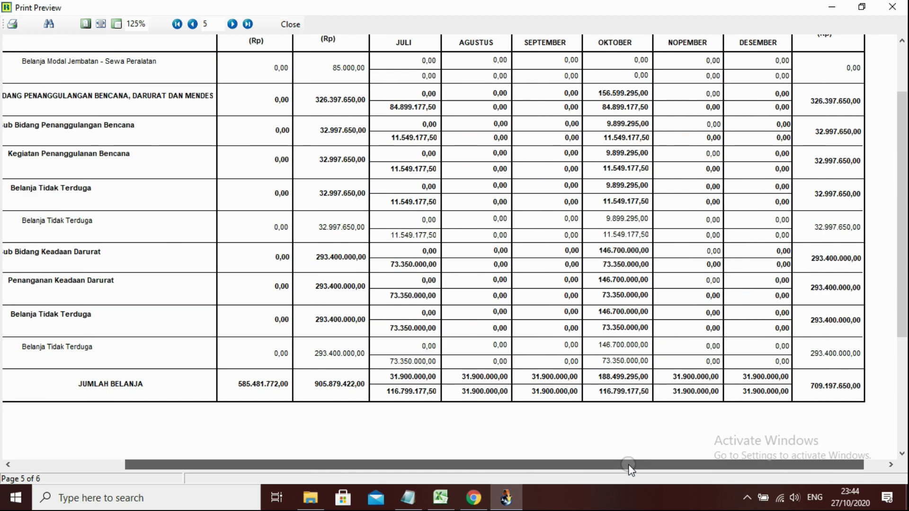
scroll(568, 440, up, 3)
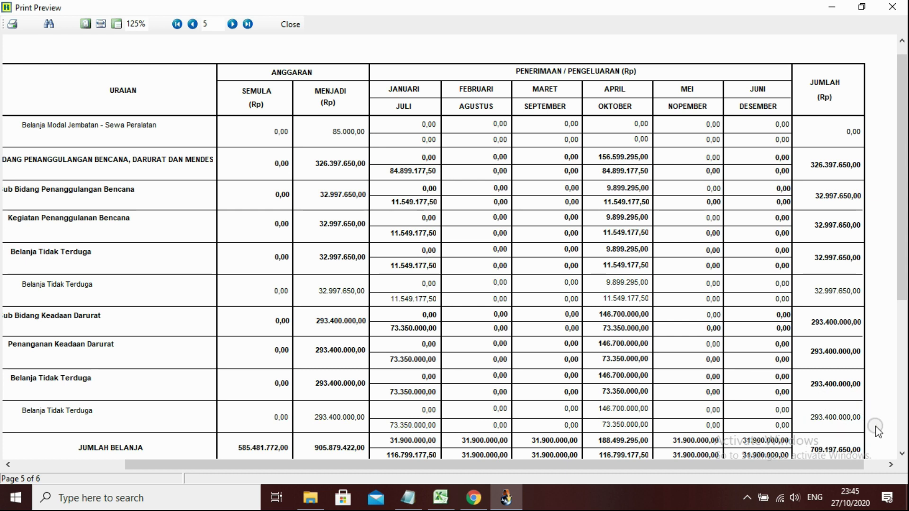
scroll(902, 251, down, 3)
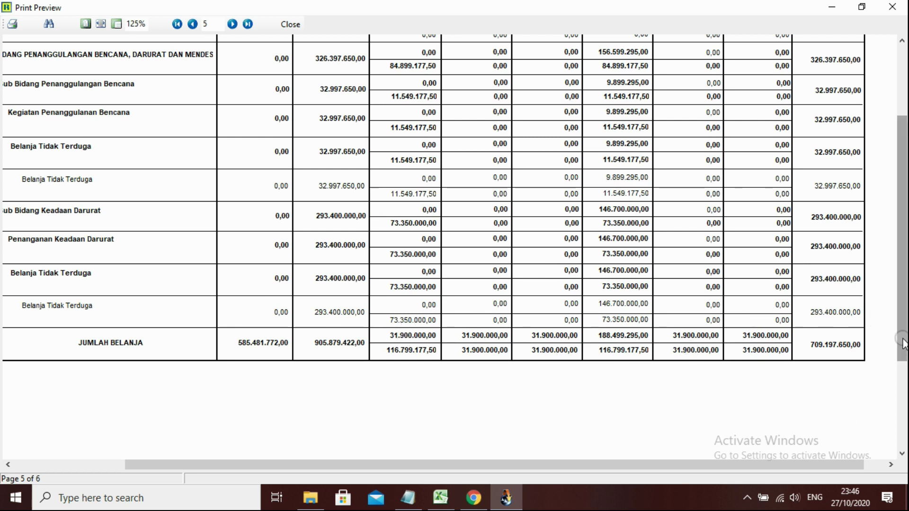
scroll(903, 369, down, 1)
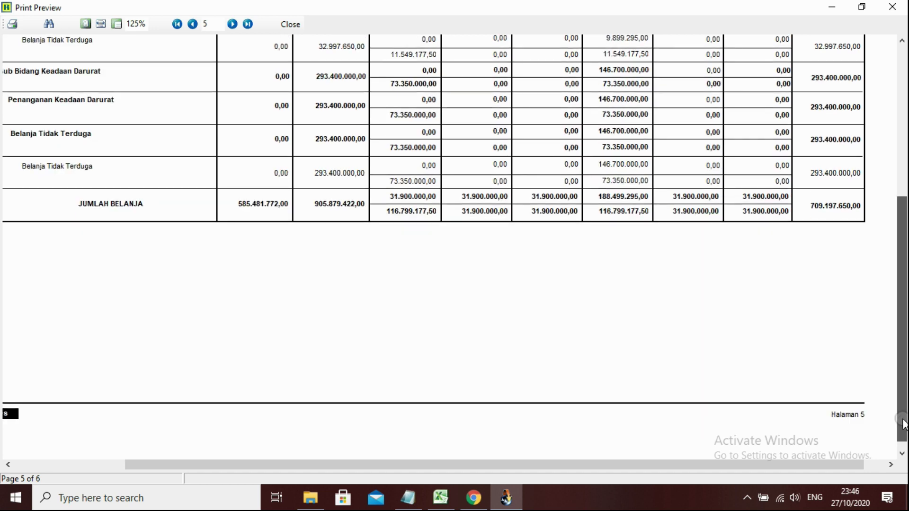
drag(903, 423, 904, 312)
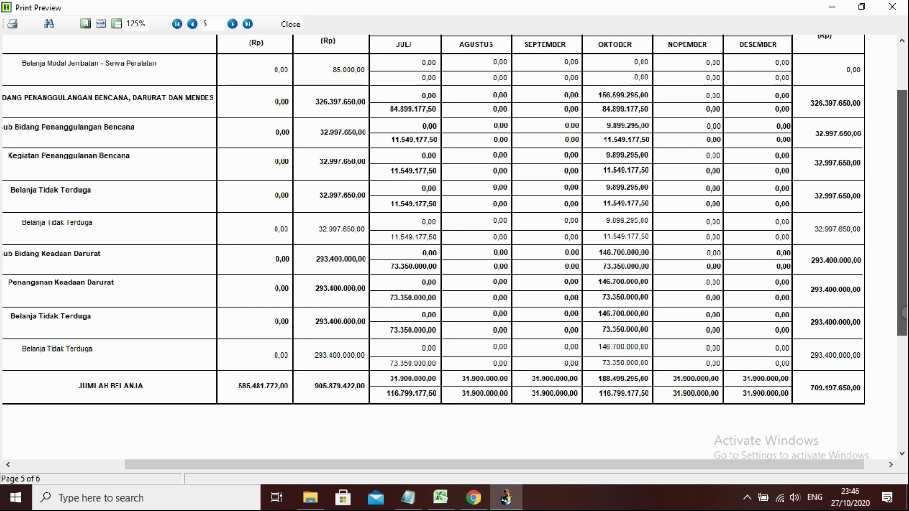
drag(904, 313, 904, 360)
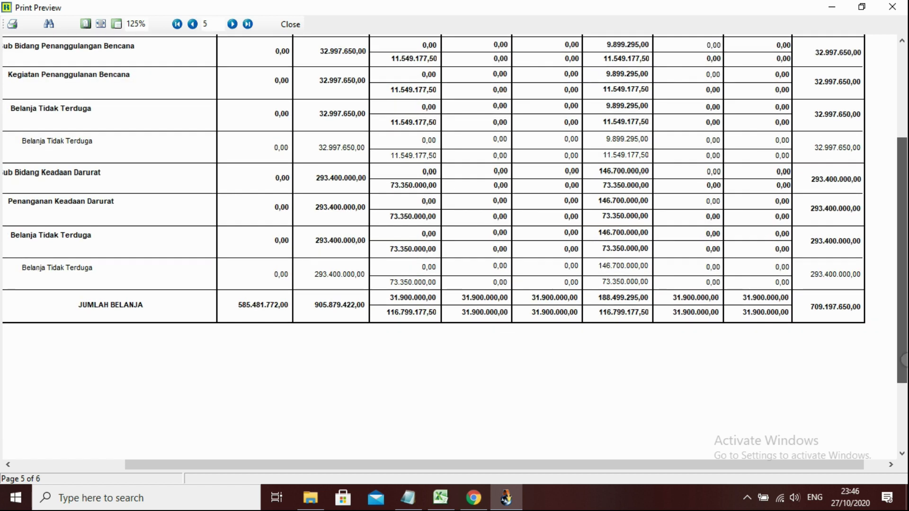